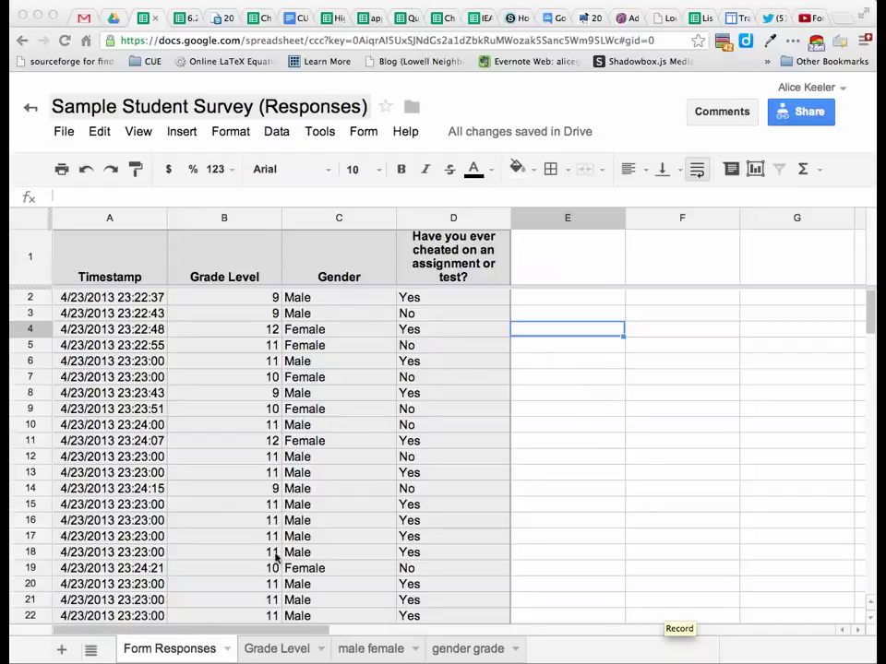
# Add a new blank Sheet8 to the spreadsheet.
pyautogui.click(578, 299)
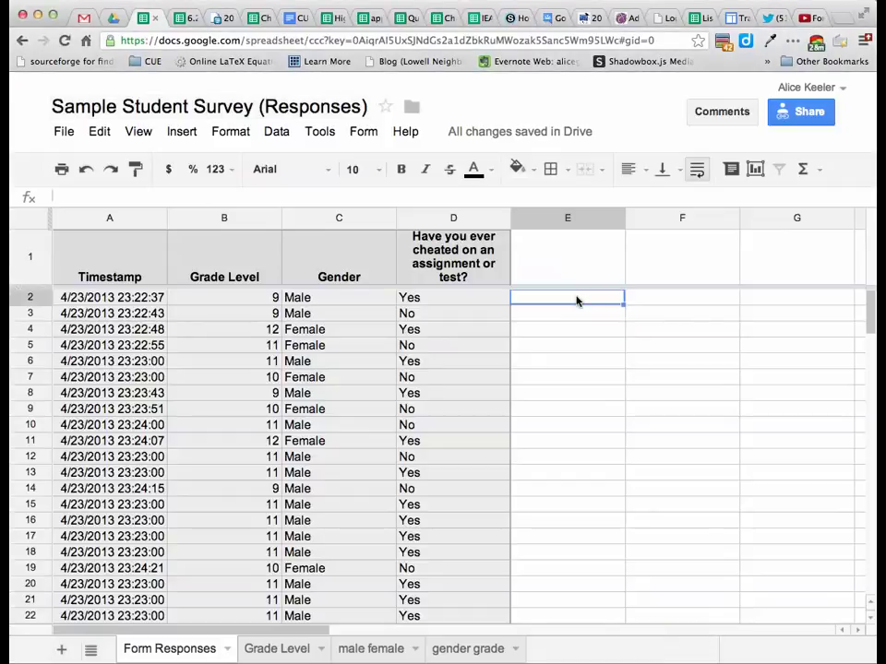
pyautogui.scroll(-10, 576, 300)
pyautogui.scroll(6, 577, 300)
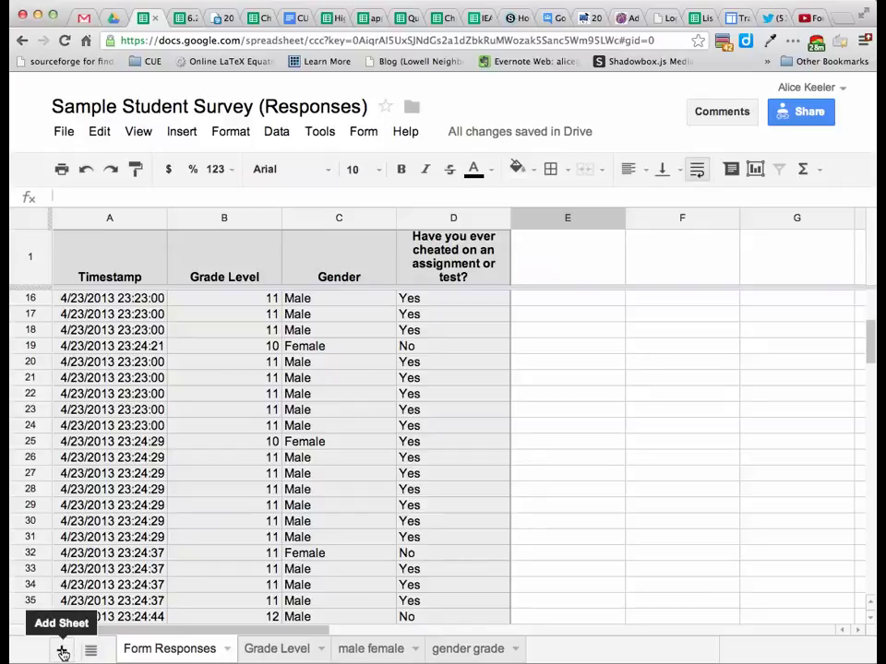
pyautogui.click(62, 653)
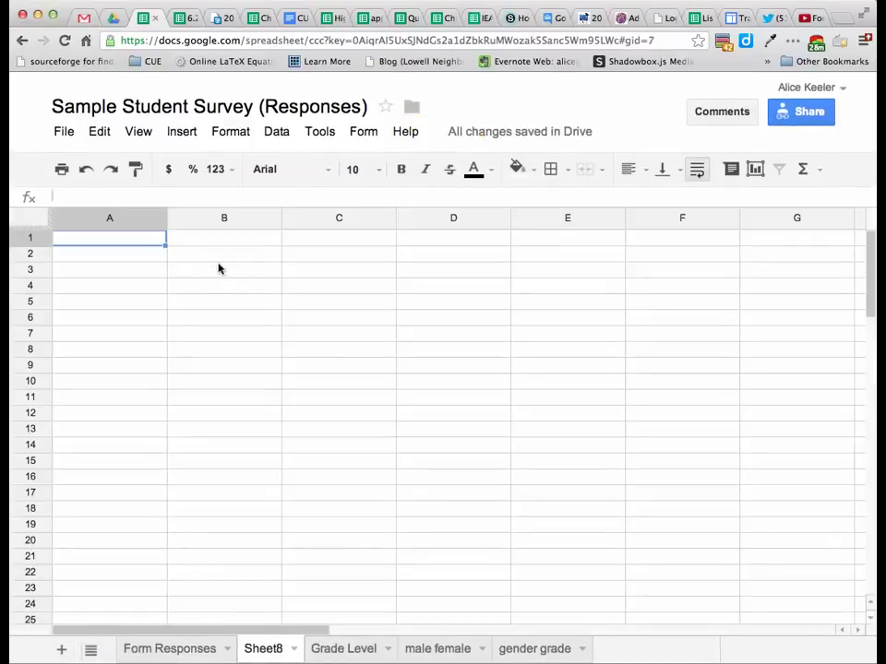
# Start =importrange(" in Sheet8's A1 and copy the spreadsheet key from the web address.
pyautogui.write('=impo')
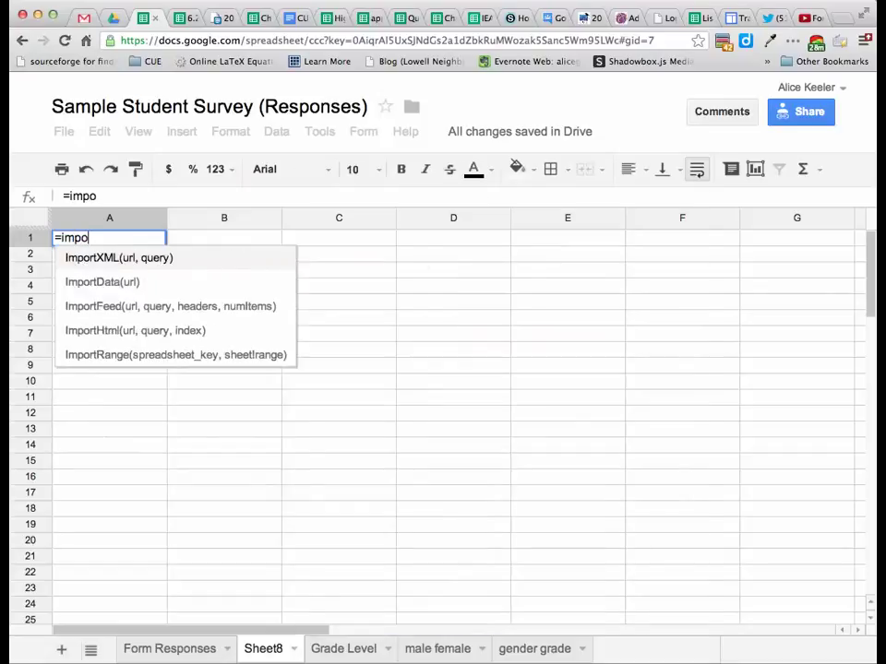
pyautogui.write('rtrange("')
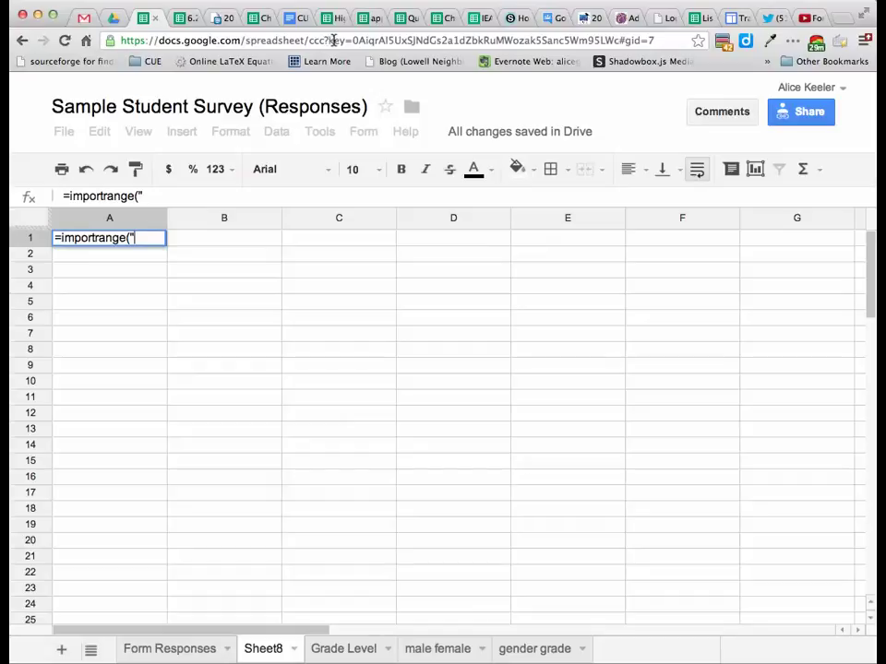
pyautogui.moveTo(352, 40); pyautogui.dragTo(618, 41)
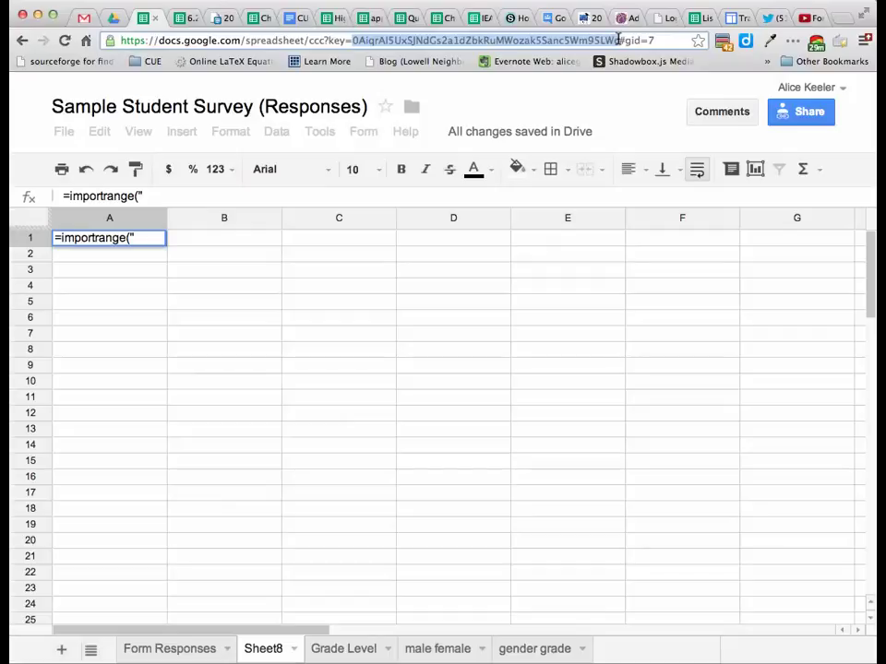
pyautogui.click(141, 239)
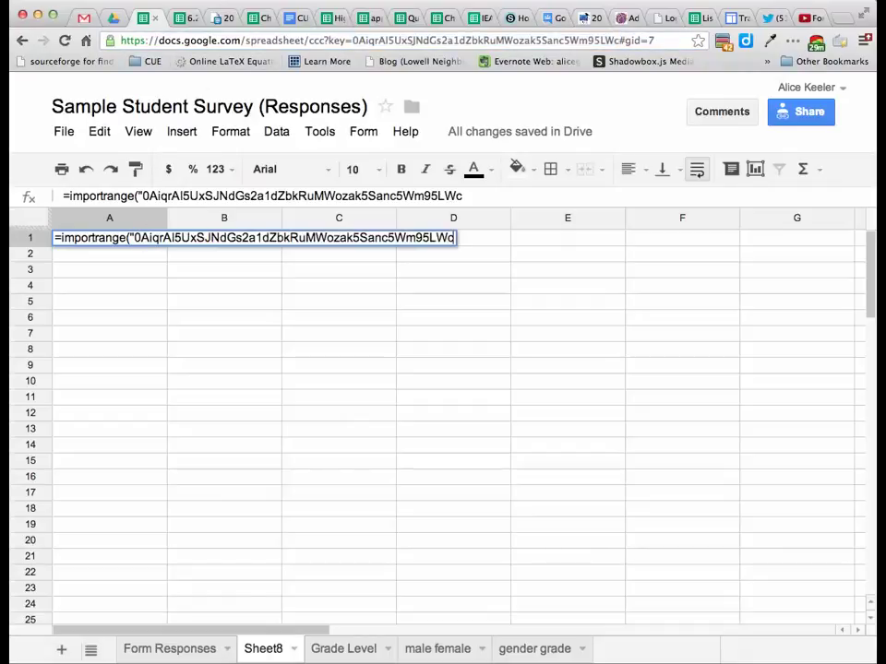
# Complete A1 as =importrange("key","Form Responses!A1:D300") to pull in the survey data.
pyautogui.write('"')
pyautogui.write(',')
pyautogui.write('"')
pyautogui.write('Fro')
pyautogui.press('BackSpace')
pyautogui.press('BackSpace')
pyautogui.write('orm')
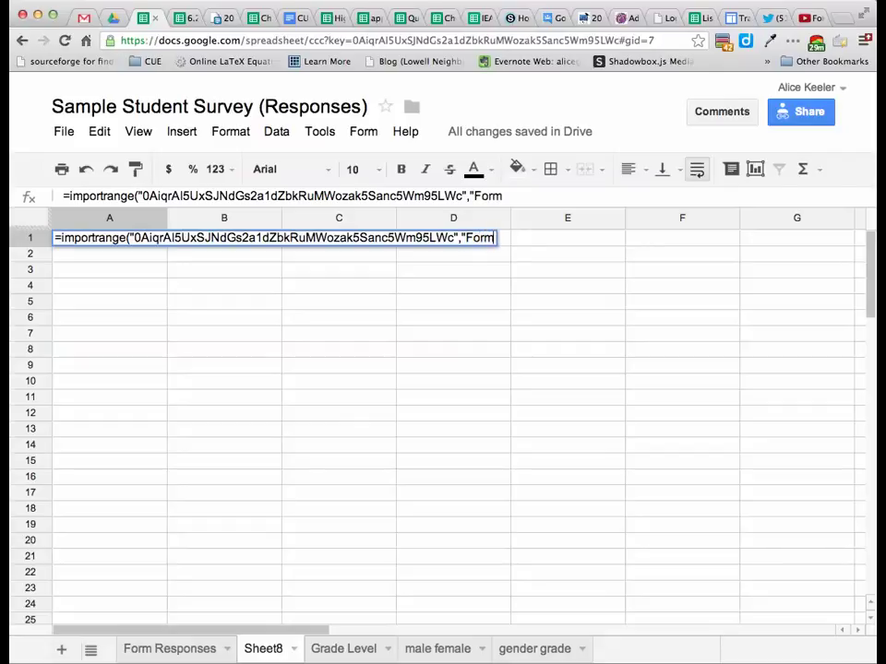
pyautogui.write(' Resons')
pyautogui.press('BackSpace')
pyautogui.press('BackSpace')
pyautogui.press('BackSpace')
pyautogui.write('po')
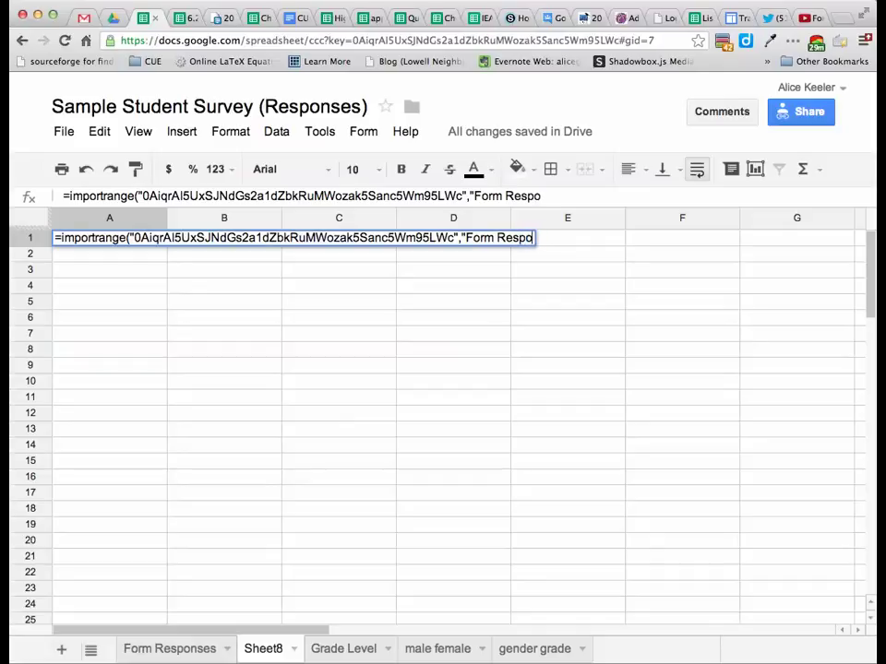
pyautogui.write('nses')
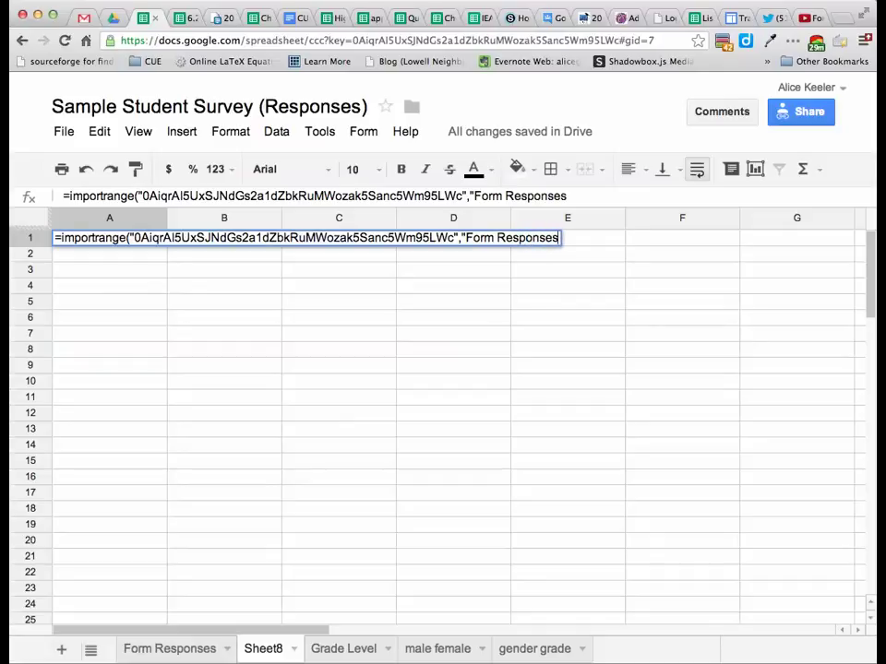
pyautogui.write('!A1:')
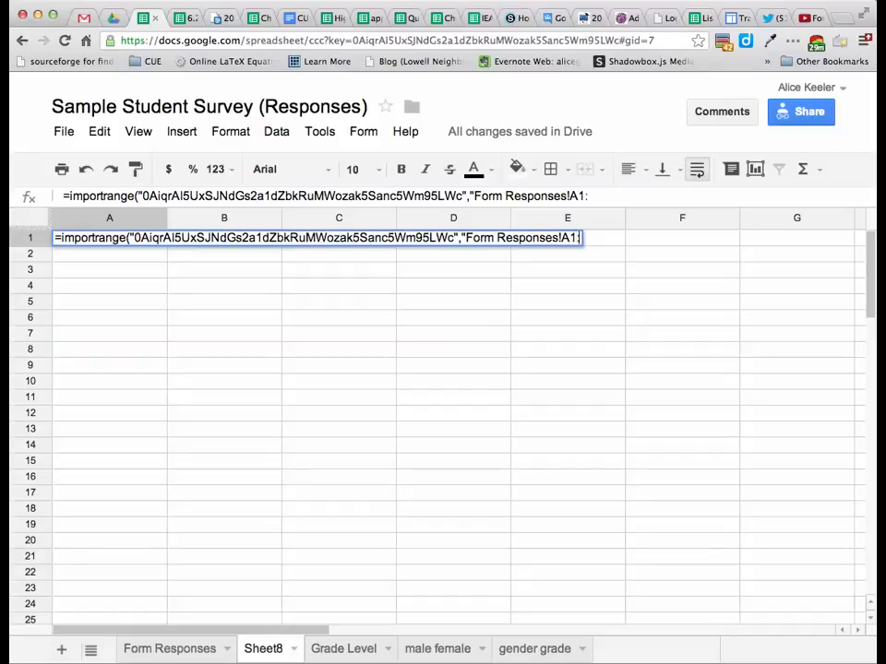
pyautogui.write('D')
pyautogui.write('300')
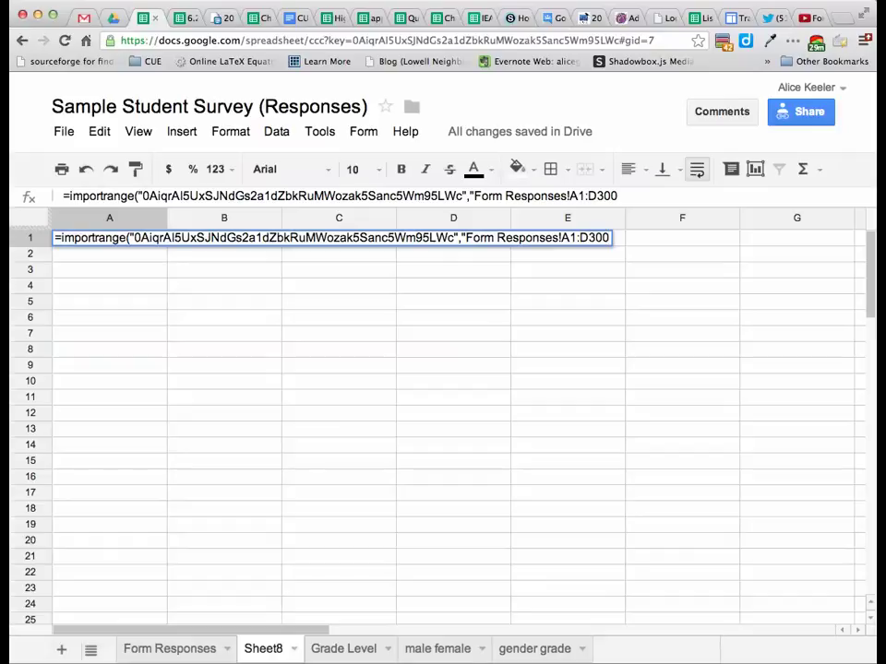
pyautogui.write('")')
pyautogui.press('Return')
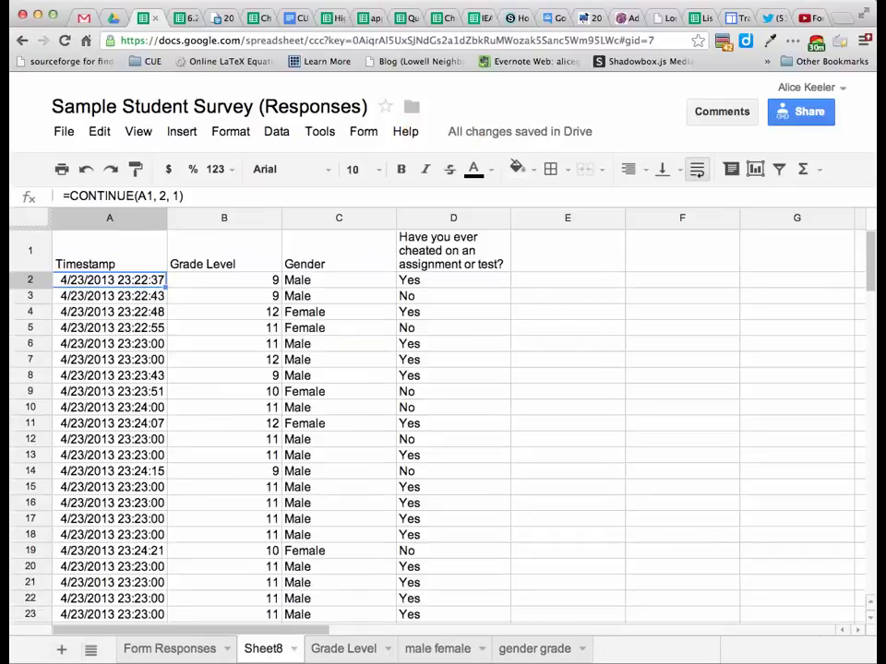
# Freeze row 1 of Sheet8 so its header matches the Form Responses sheet.
pyautogui.scroll(-15, 499, 411)
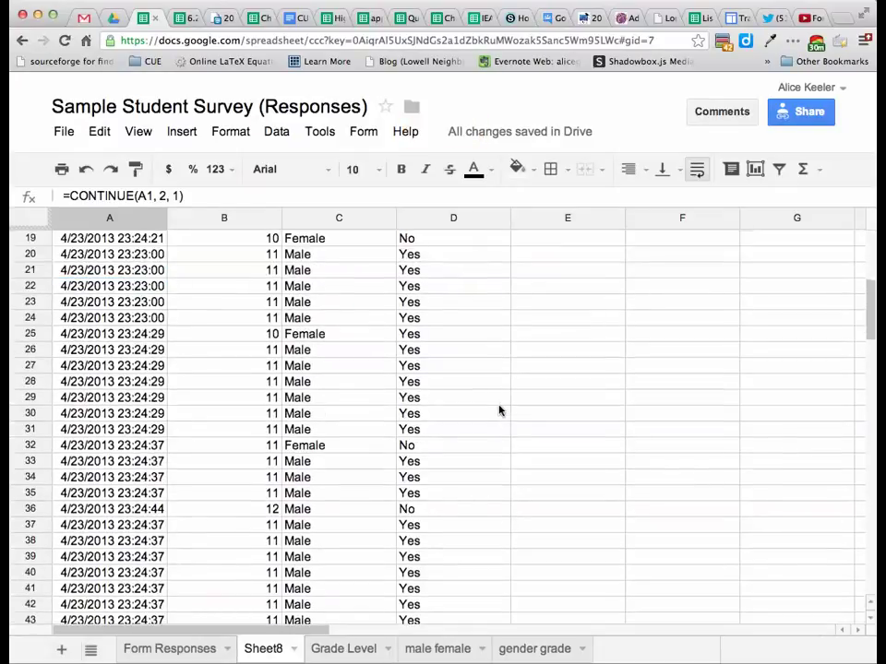
pyautogui.scroll(15, 499, 410)
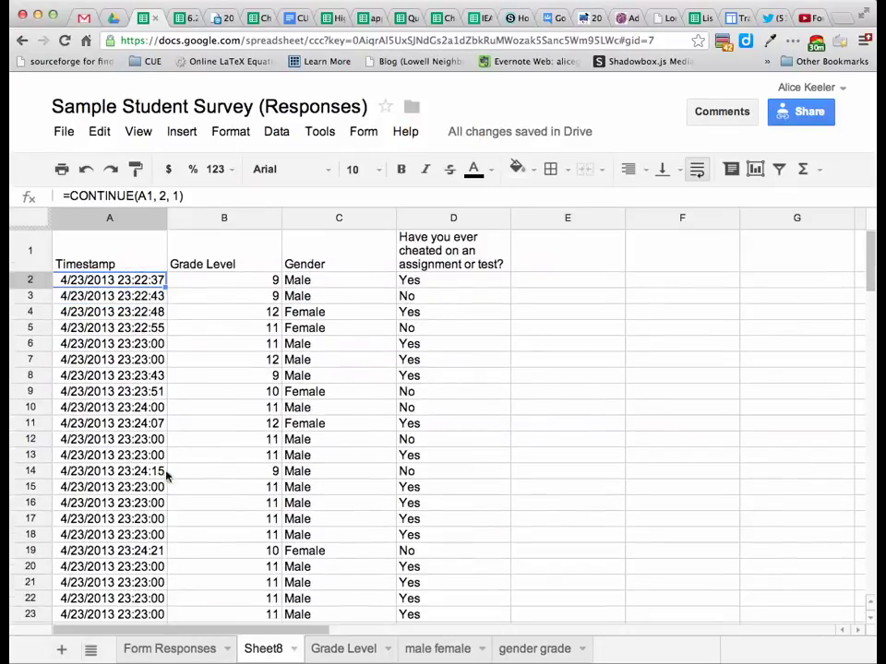
pyautogui.click(140, 649)
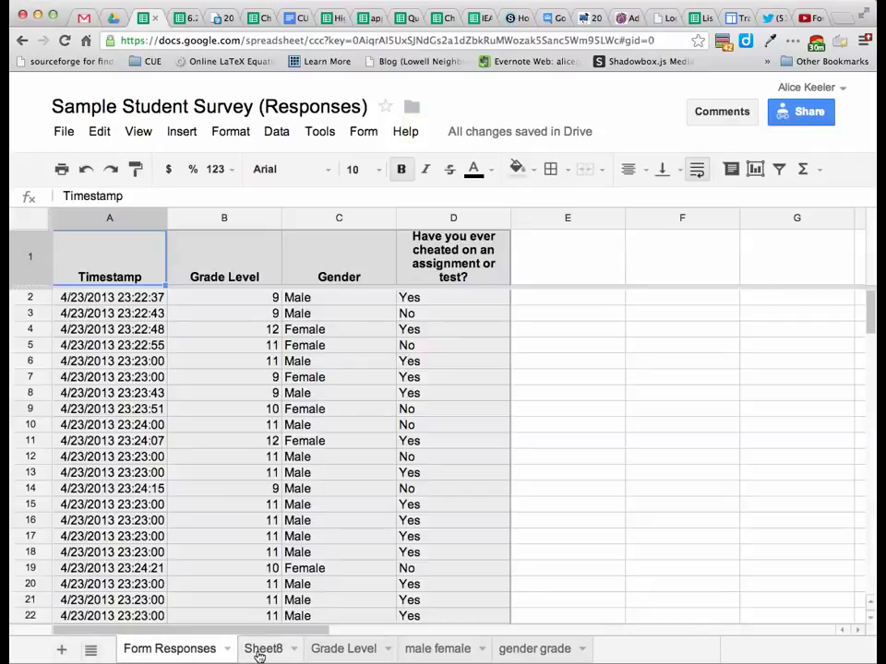
pyautogui.click(255, 650)
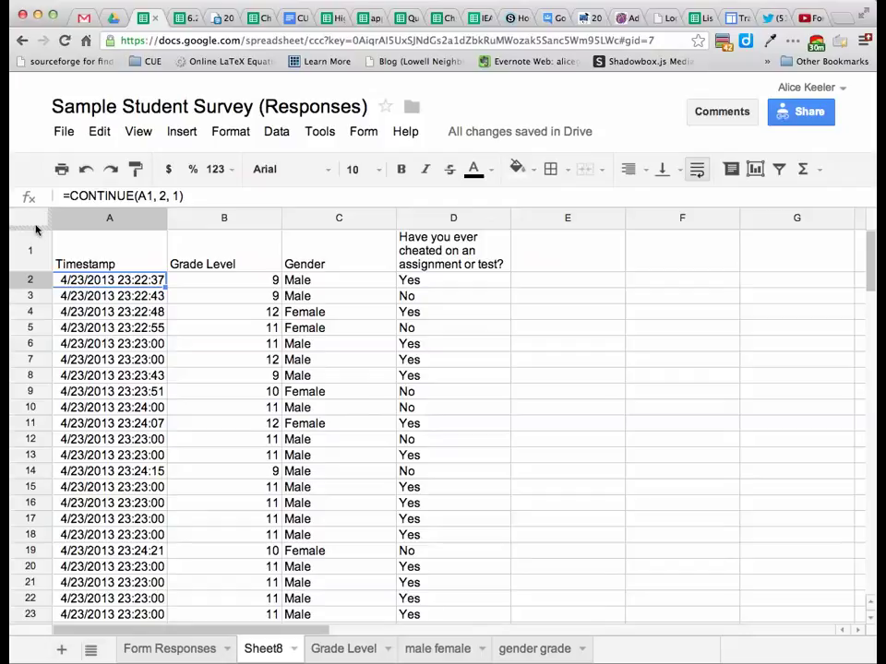
pyautogui.moveTo(37, 229); pyautogui.dragTo(40, 276)
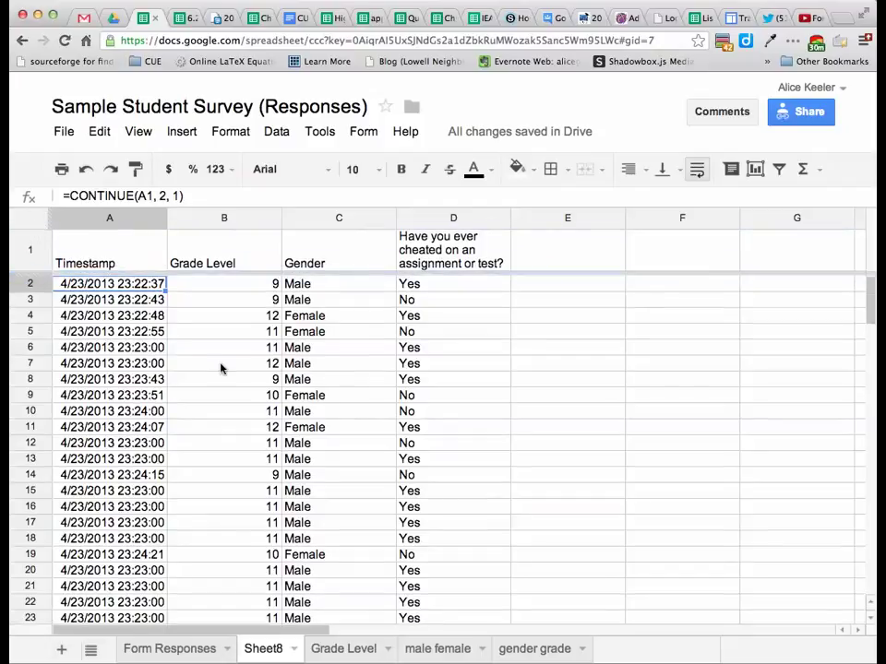
pyautogui.scroll(-5, 219, 368)
pyautogui.scroll(5, 220, 367)
pyautogui.click(136, 247)
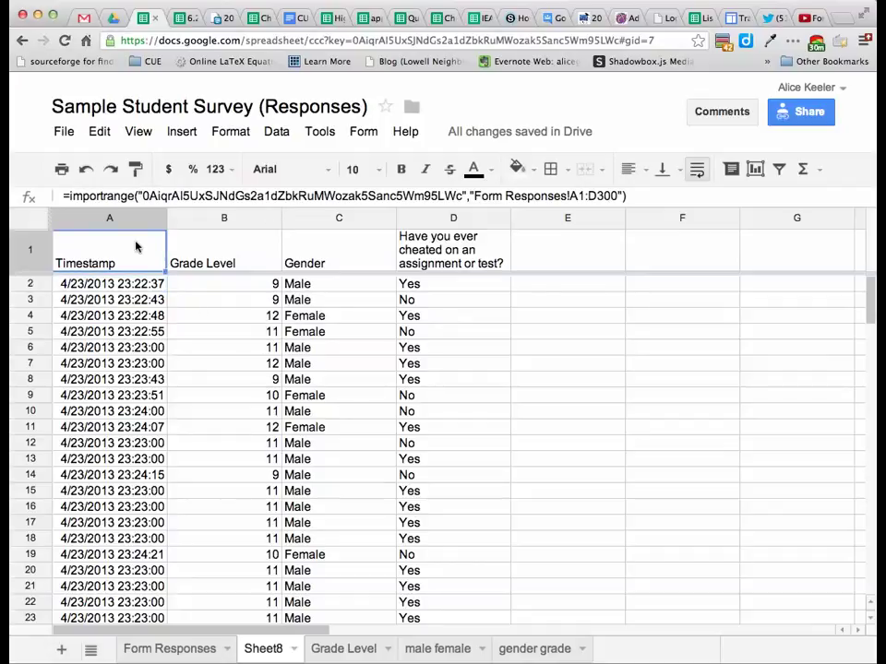
pyautogui.click(63, 195)
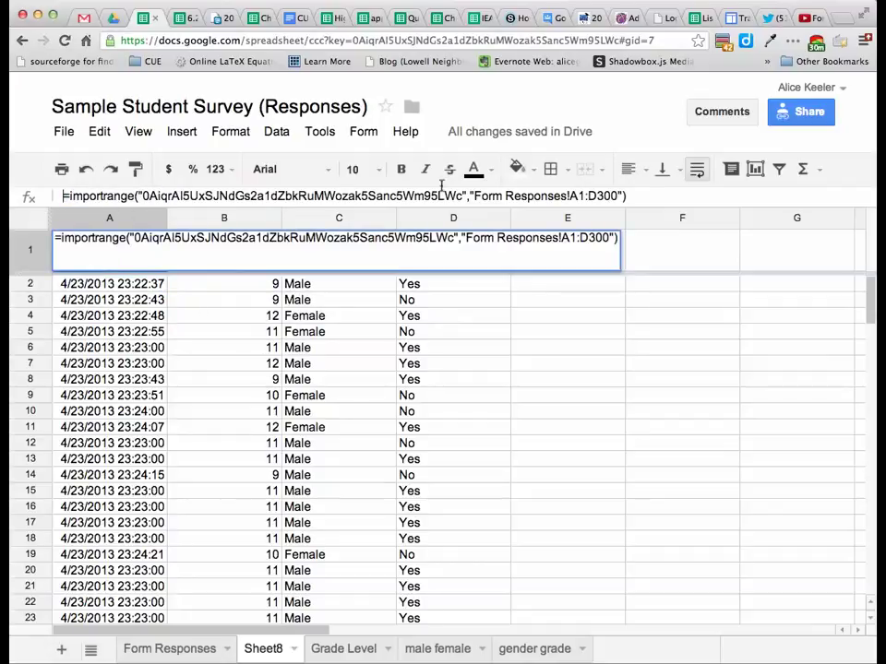
pyautogui.moveTo(442, 185); pyautogui.dragTo(660, 200)
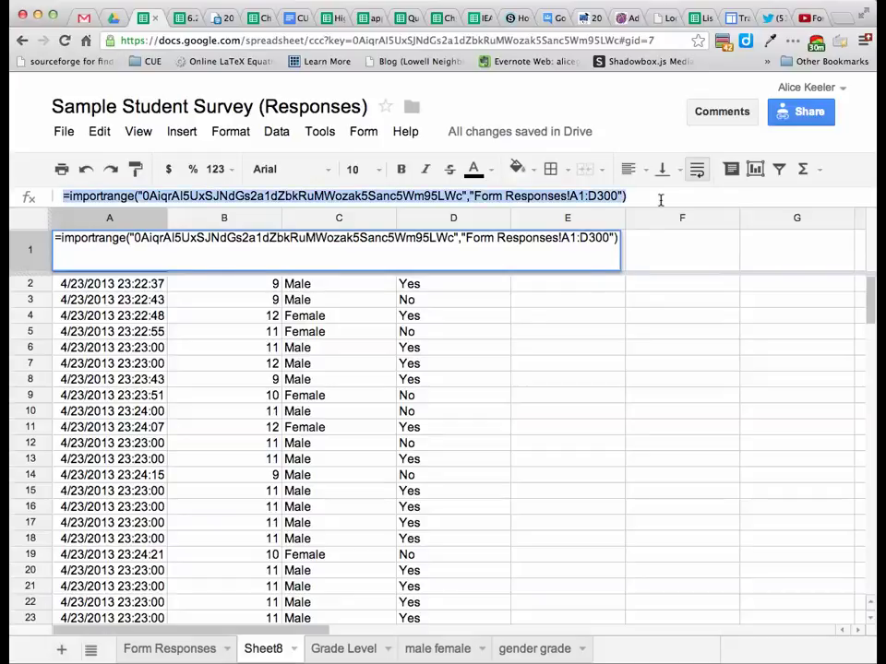
pyautogui.press('Return')
pyautogui.click(254, 267)
pyautogui.doubleClick(254, 267)
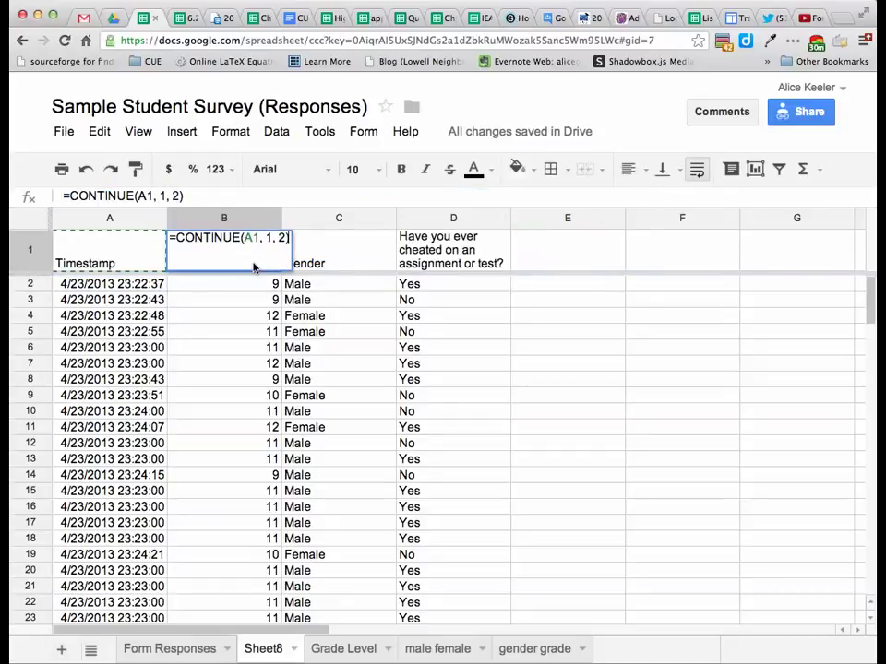
pyautogui.press('Return')
pyautogui.click(387, 251)
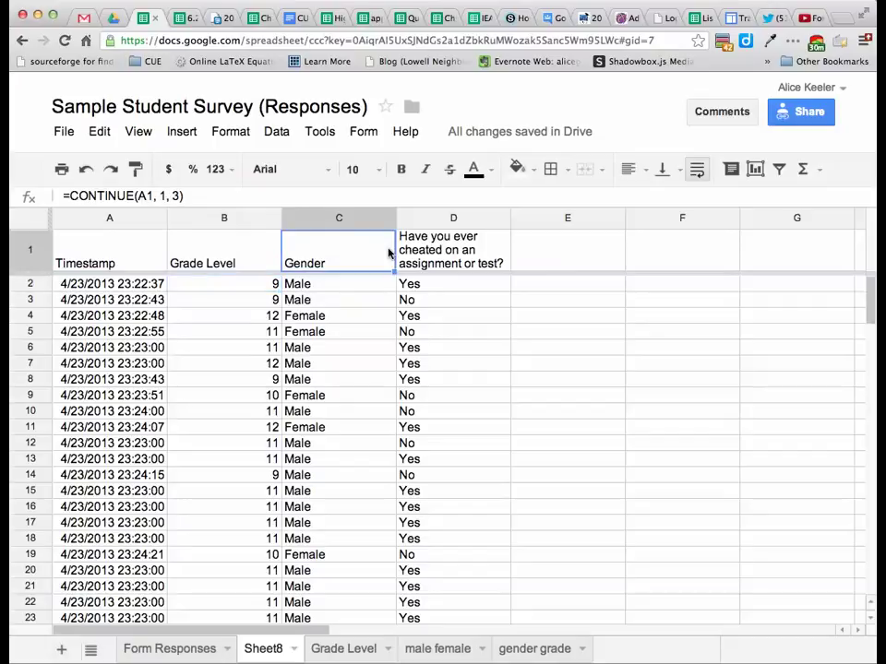
pyautogui.doubleClick(389, 252)
pyautogui.press('Return')
pyautogui.click(444, 251)
pyautogui.doubleClick(445, 251)
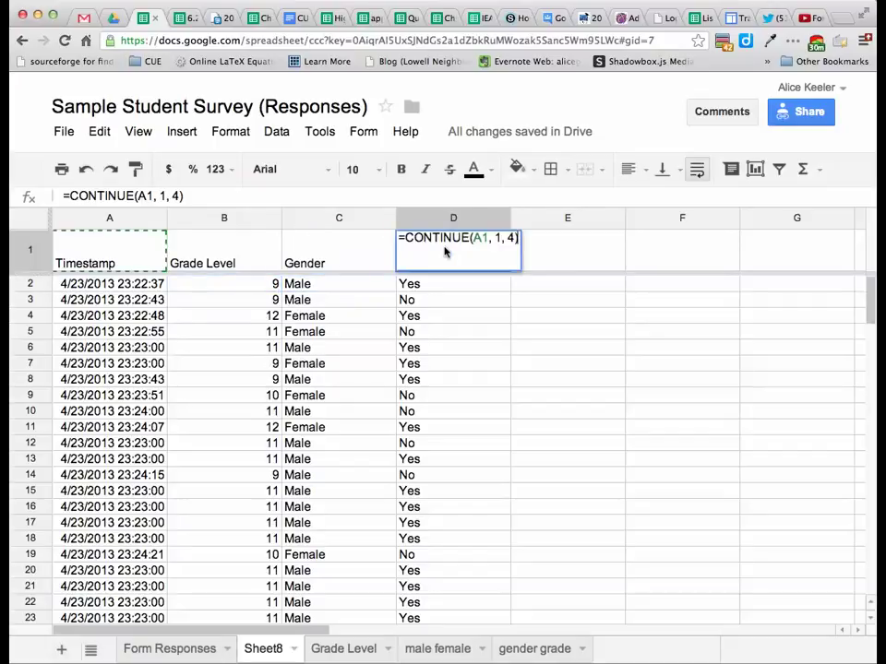
pyautogui.press('Return')
pyautogui.doubleClick(93, 305)
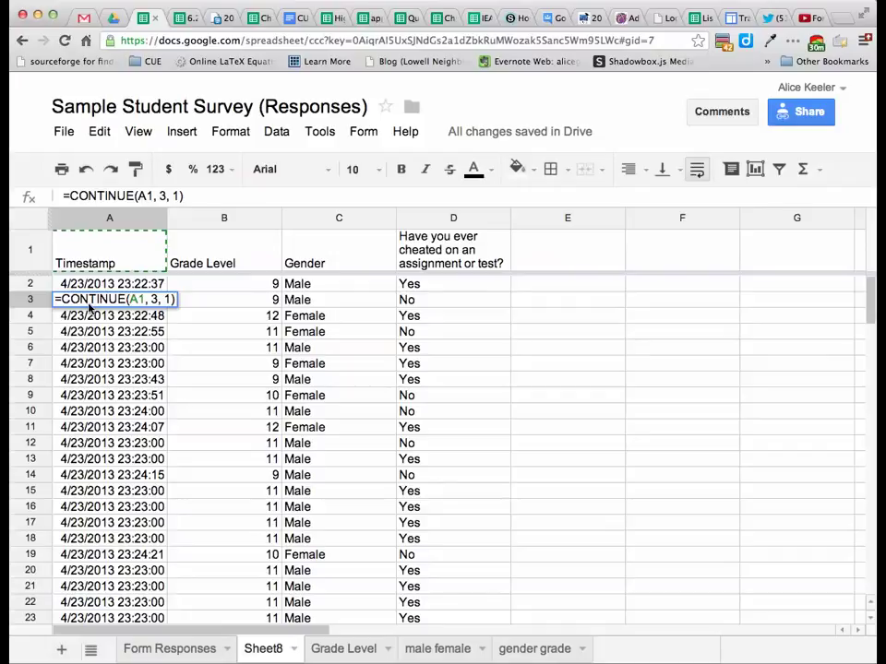
pyautogui.press('Return')
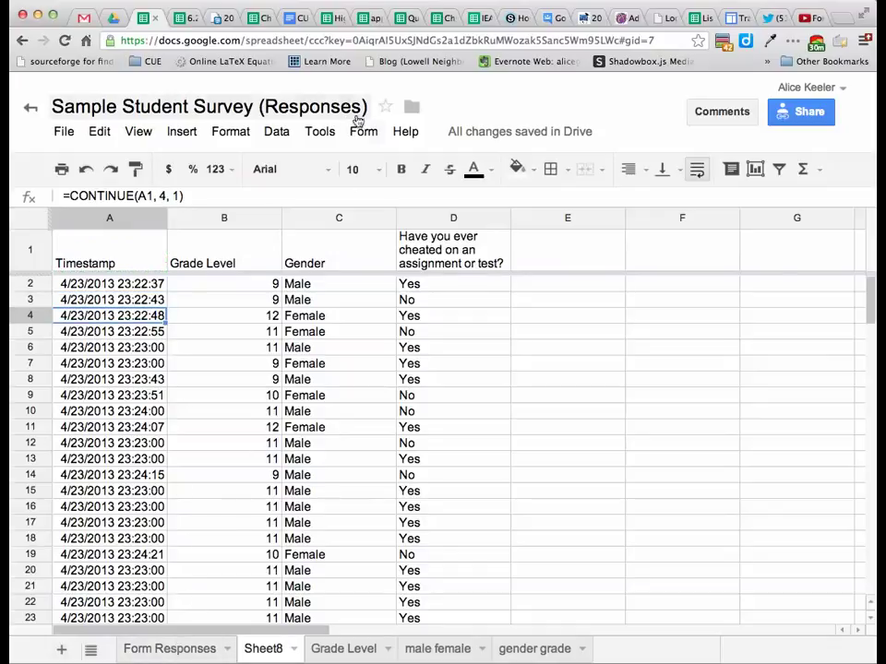
# On Form Responses, locate the last response in row 77 (grade 10, Male, No).
pyautogui.click(129, 655)
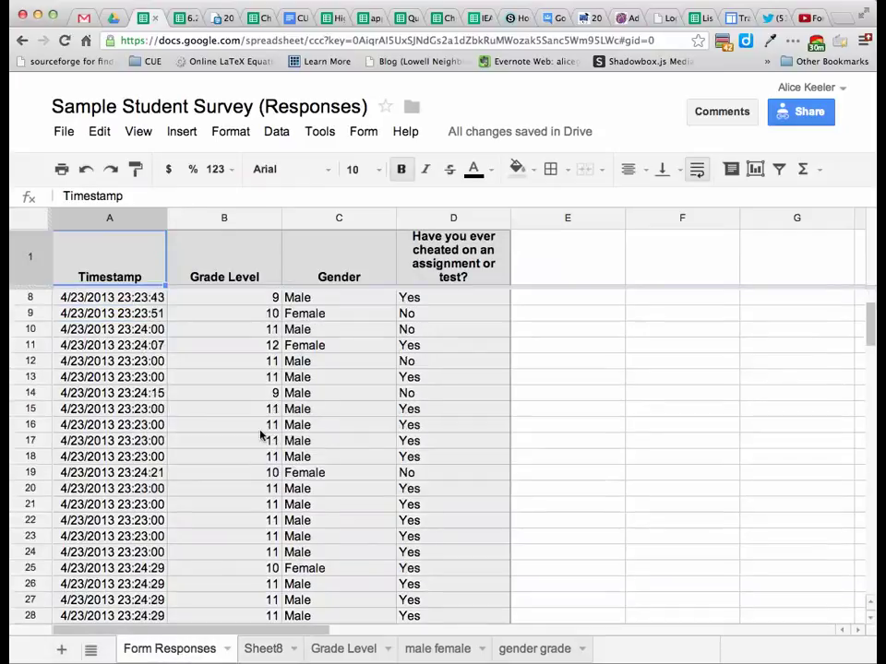
pyautogui.scroll(-15, 259, 425)
pyautogui.scroll(2, 260, 433)
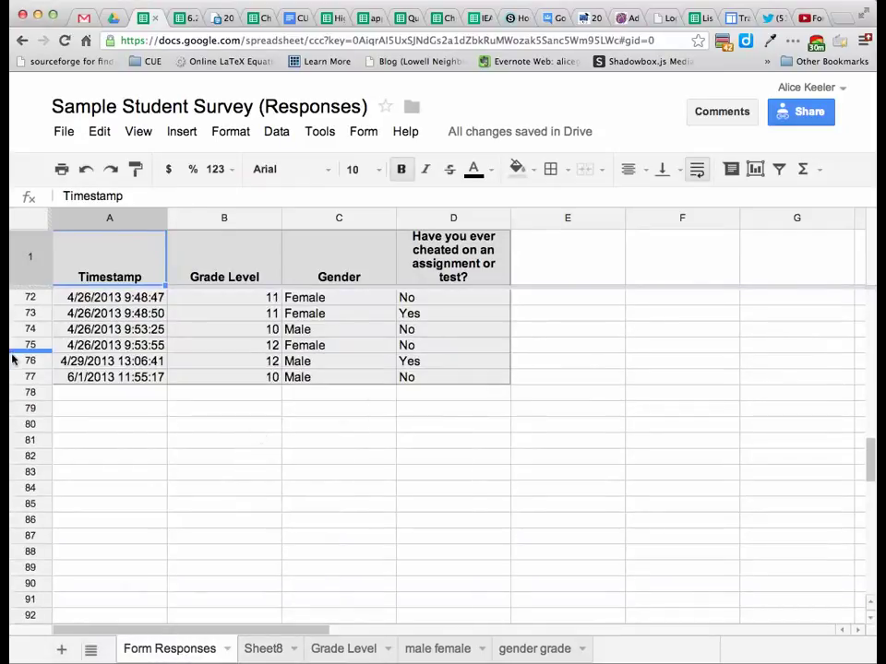
pyautogui.click(31, 377)
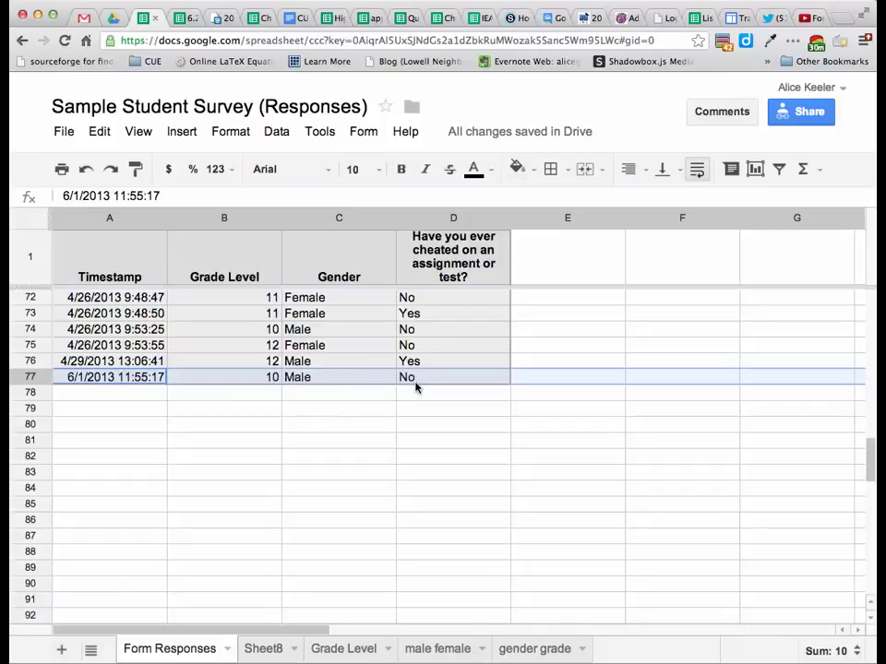
pyautogui.click(370, 132)
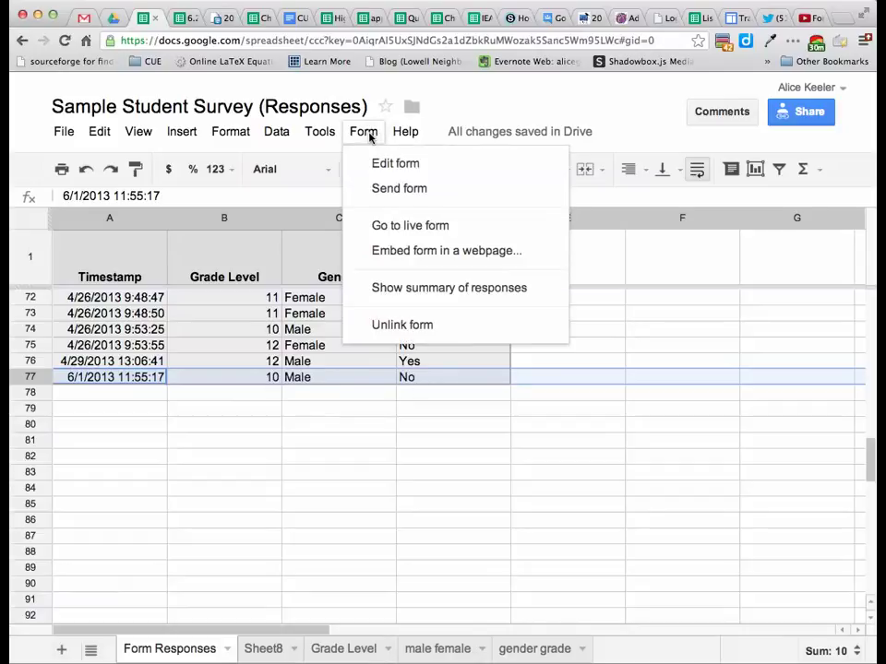
# Submit a live-form test response of grade 12, Female, Yes, then close the form.
pyautogui.click(372, 225)
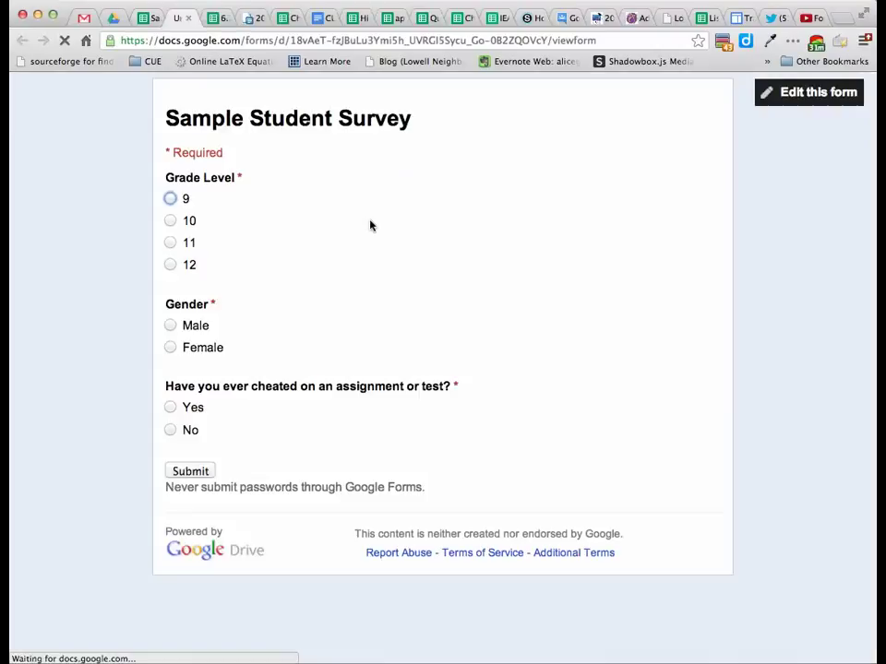
pyautogui.click(170, 266)
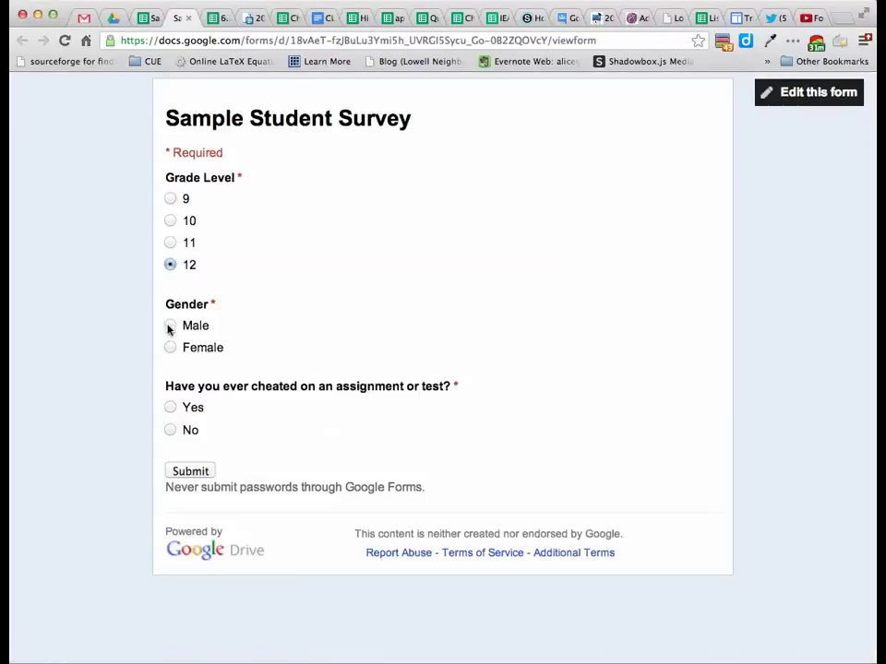
pyautogui.click(170, 346)
pyautogui.click(170, 407)
pyautogui.click(189, 473)
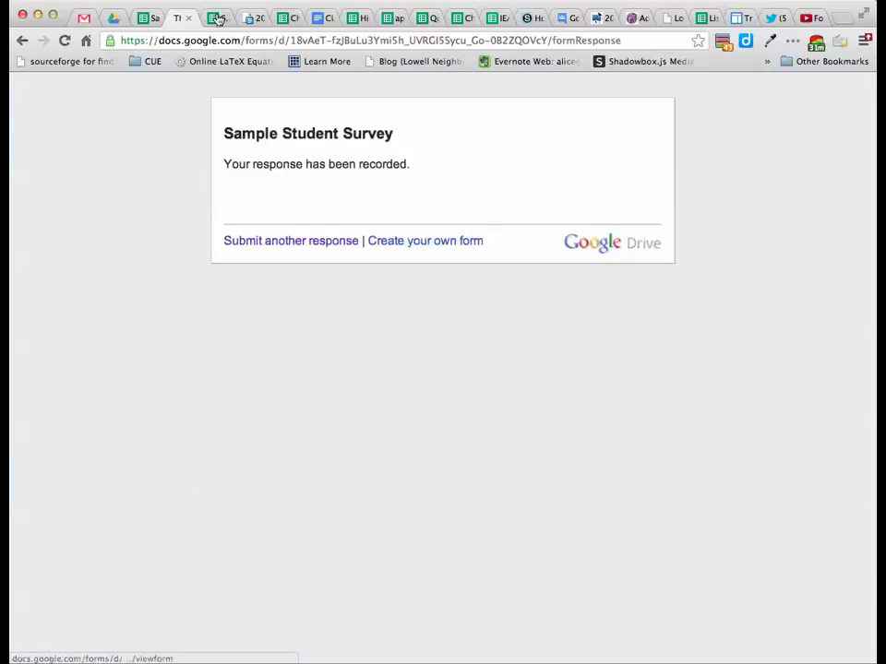
pyautogui.click(188, 19)
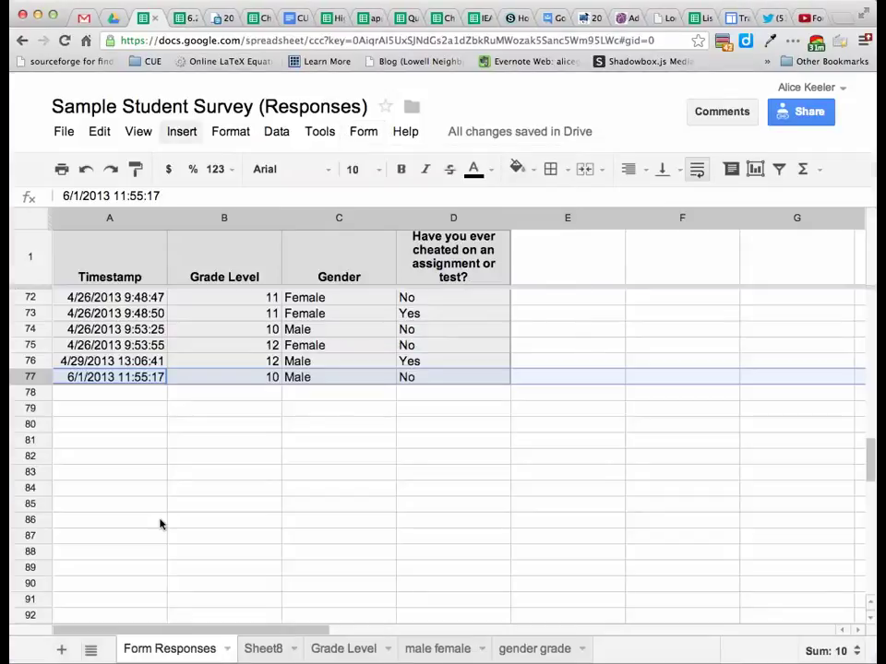
# Confirm the grade 12, Female, Yes response landed in Form Responses row 78, then view Sheet8.
pyautogui.click(132, 408)
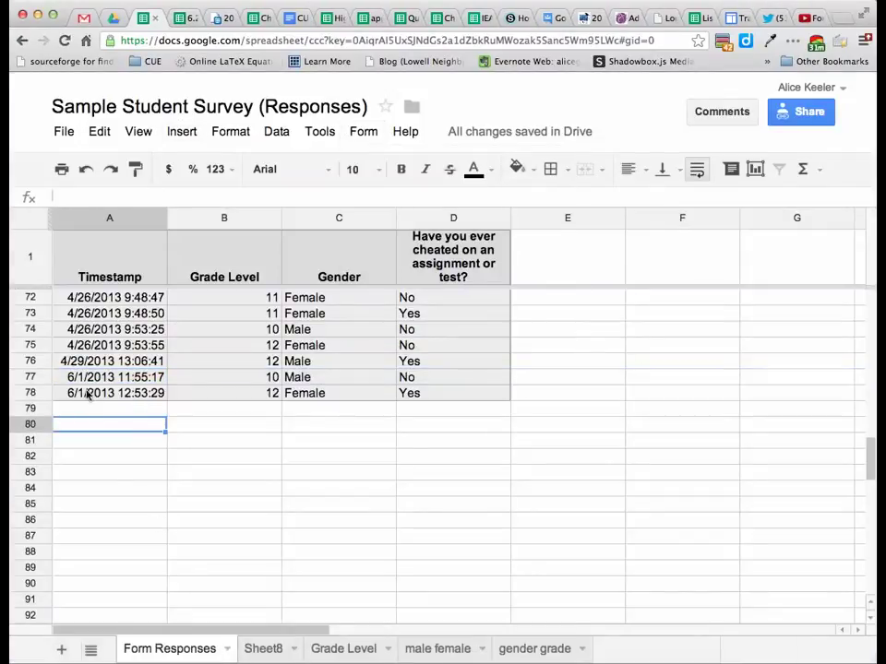
pyautogui.click(34, 393)
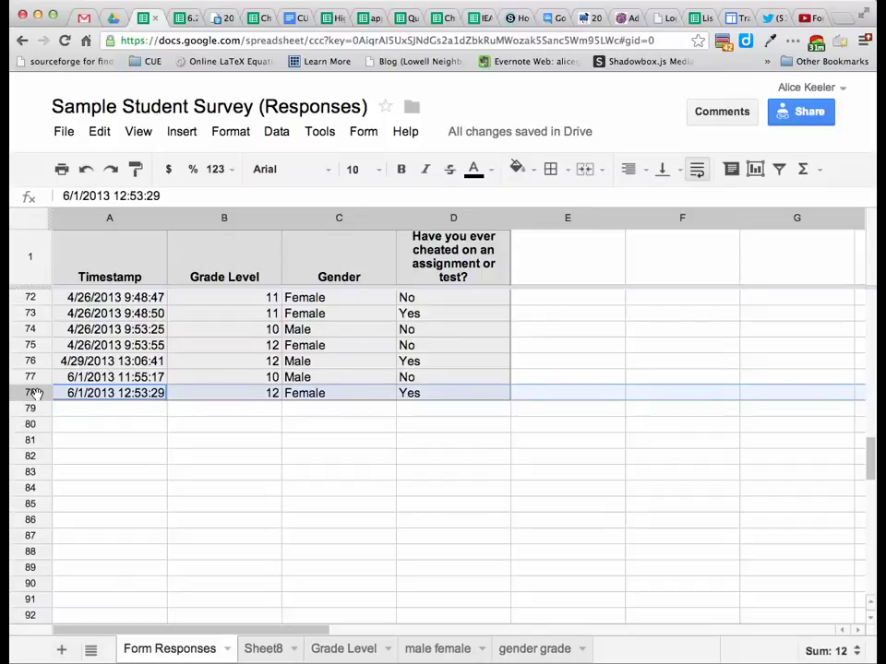
pyautogui.click(263, 647)
pyautogui.scroll(-20, 328, 505)
# Inspect Sheet8 cells A78 and C81, then reload the spreadsheet.
pyautogui.scroll(4, 330, 506)
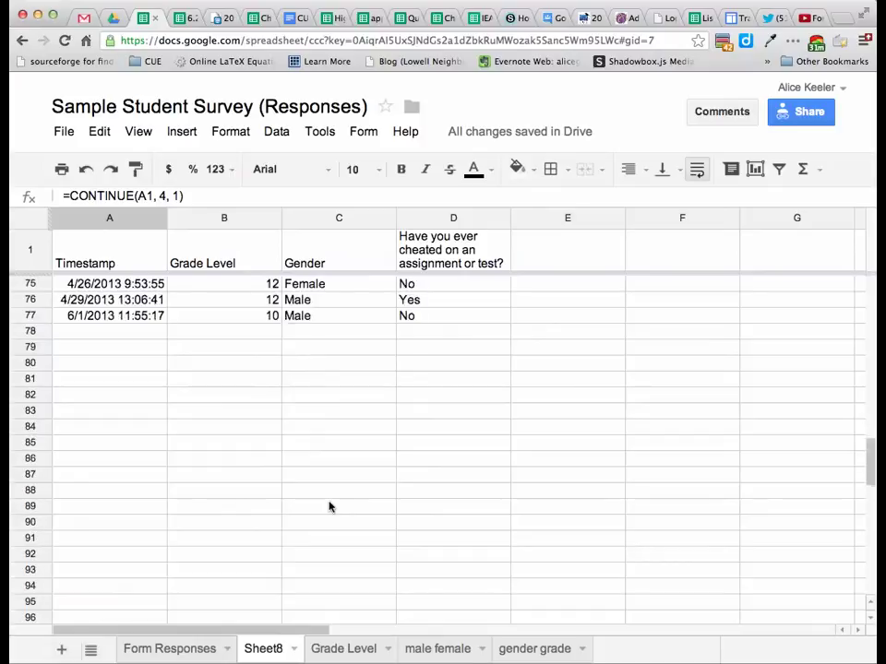
pyautogui.scroll(1, 328, 507)
pyautogui.click(123, 366)
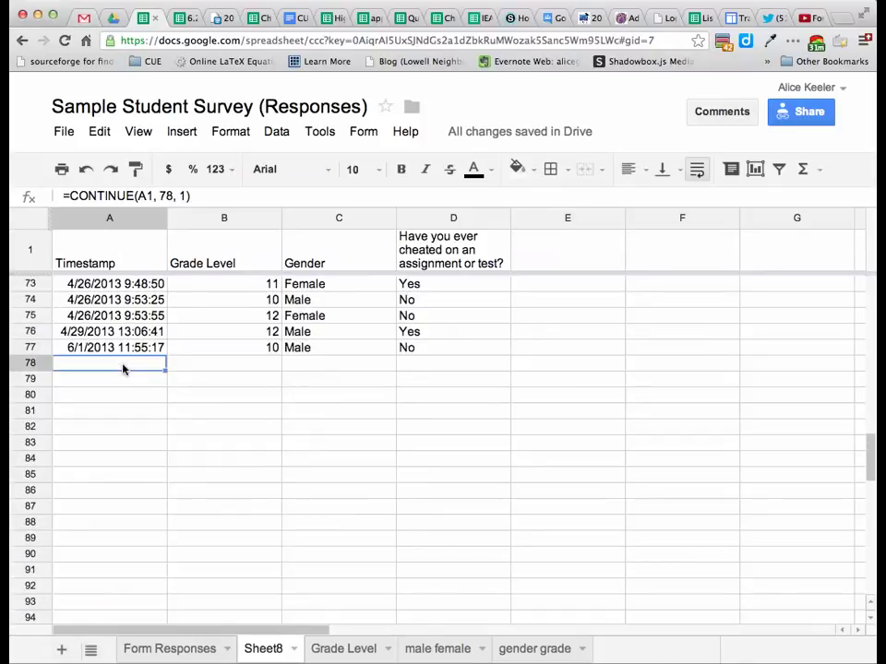
pyautogui.scroll(1, 292, 453)
pyautogui.click(284, 446)
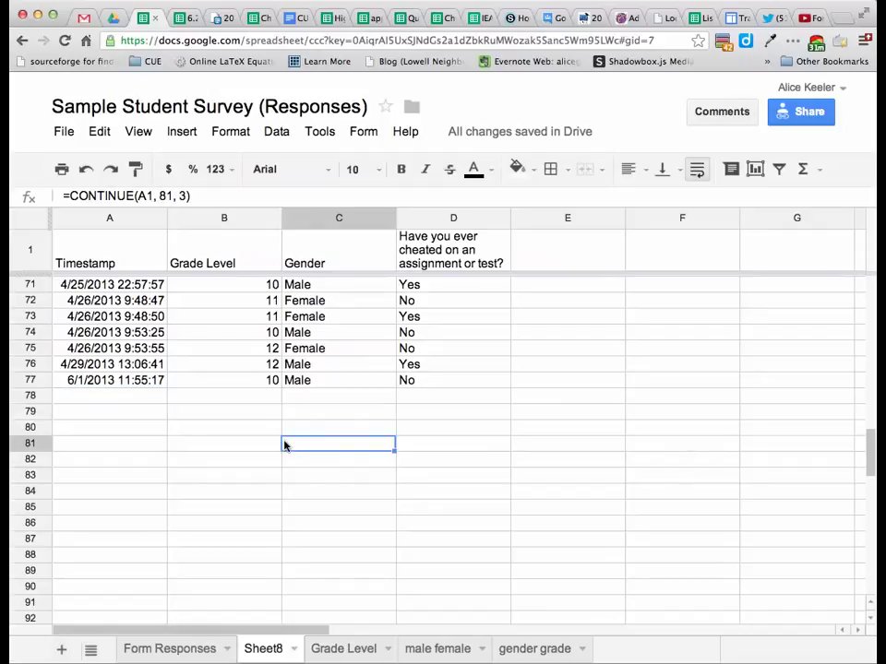
pyautogui.click(65, 41)
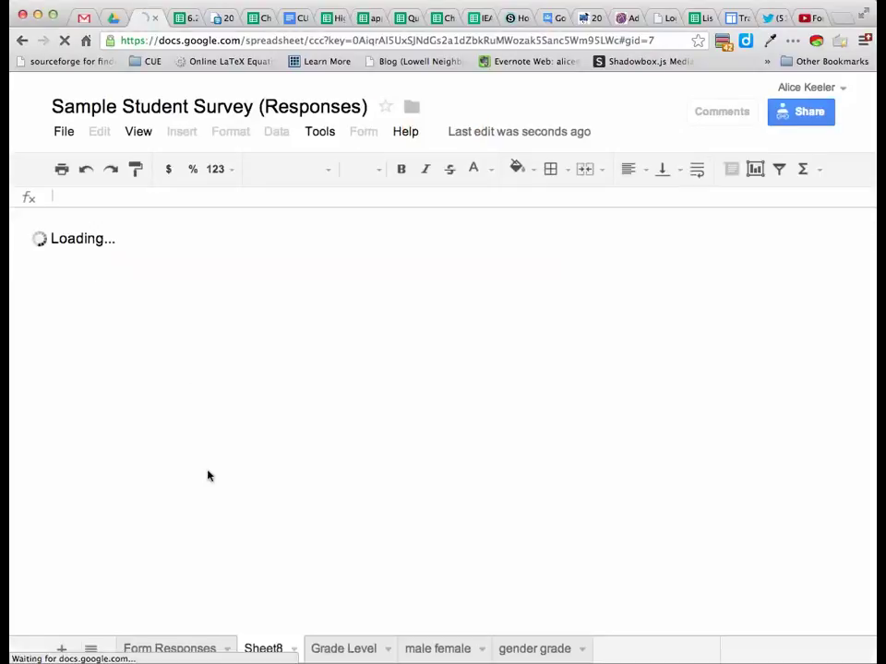
# Confirm Sheet8 row 78 now mirrors the new 6/1/2013 12:53:29 response.
pyautogui.scroll(-20, 208, 476)
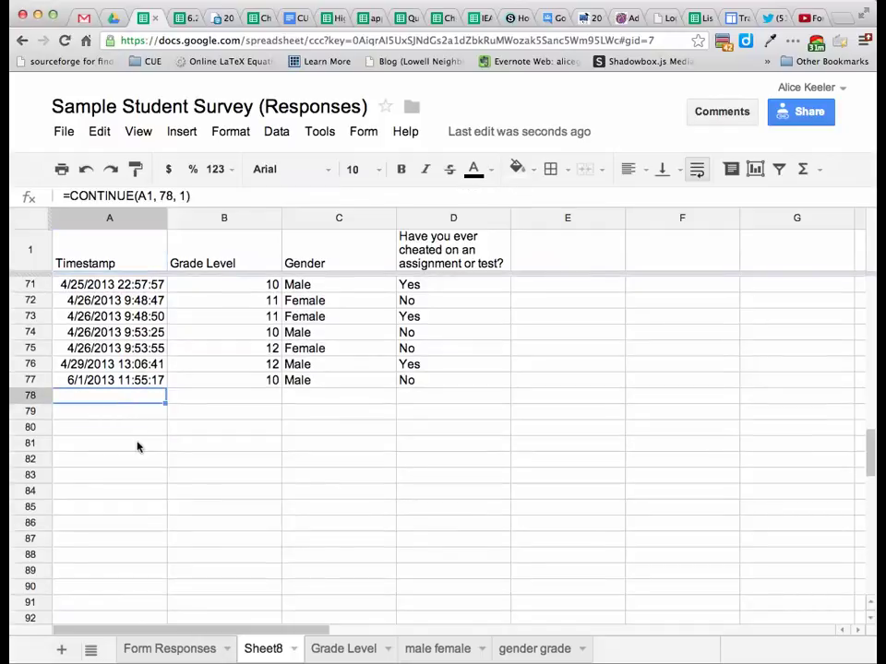
pyautogui.click(138, 445)
pyautogui.click(132, 397)
pyautogui.click(32, 395)
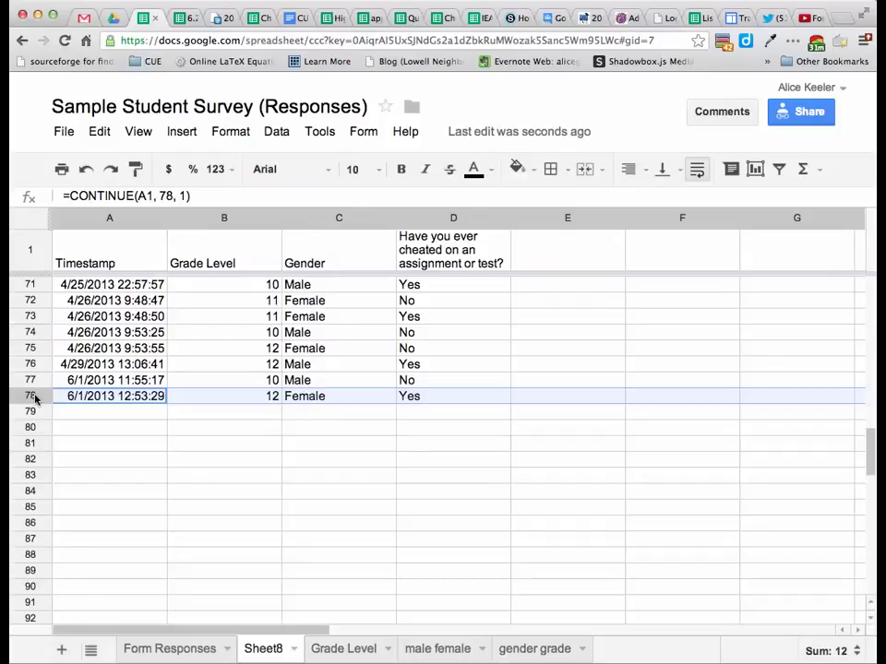
pyautogui.click(127, 650)
pyautogui.click(277, 647)
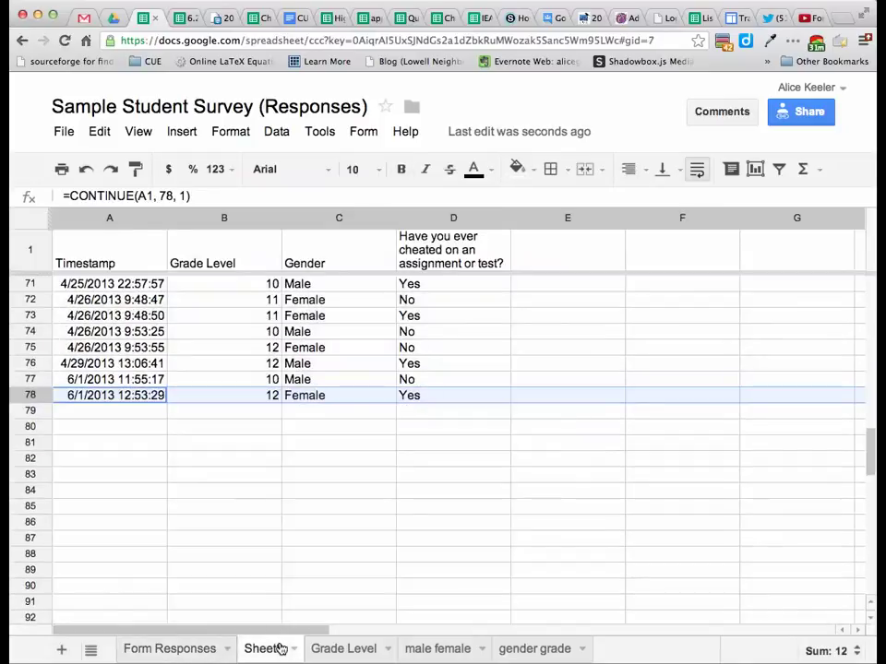
pyautogui.click(556, 369)
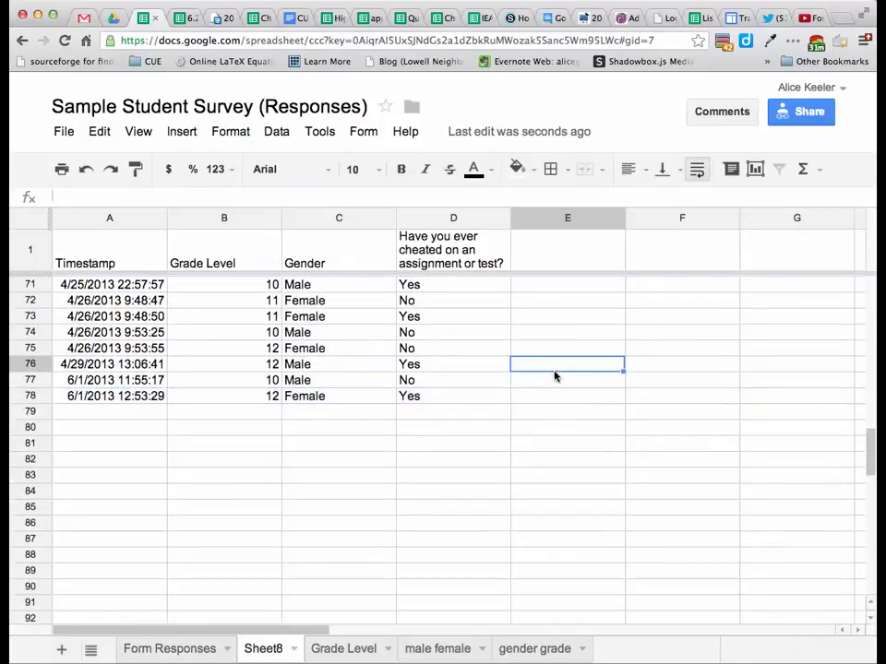
# Enter =if(D76="Yes","Detention","Good person") in cell E76.
pyautogui.write('=if(')
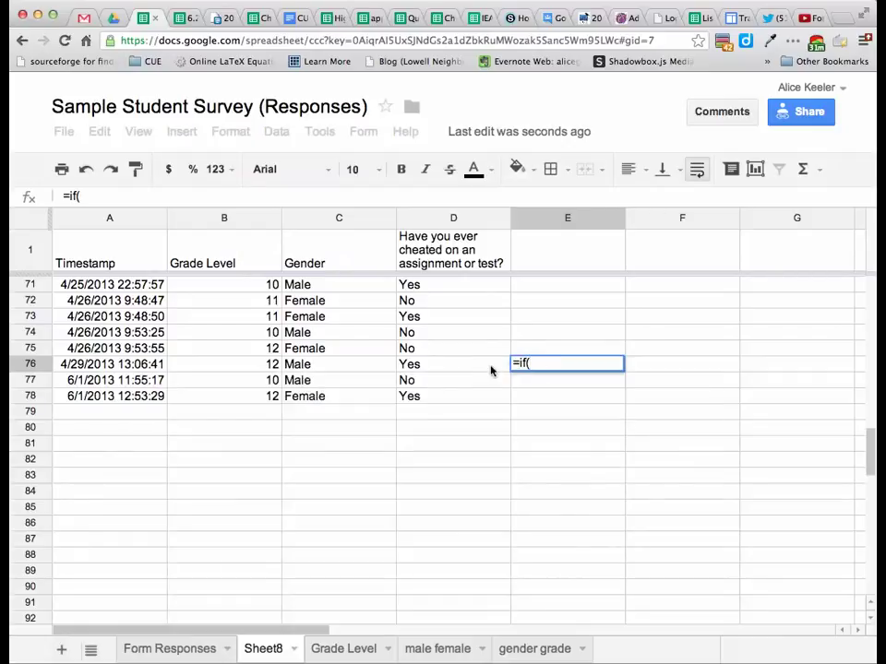
pyautogui.click(490, 367)
pyautogui.write('="Y')
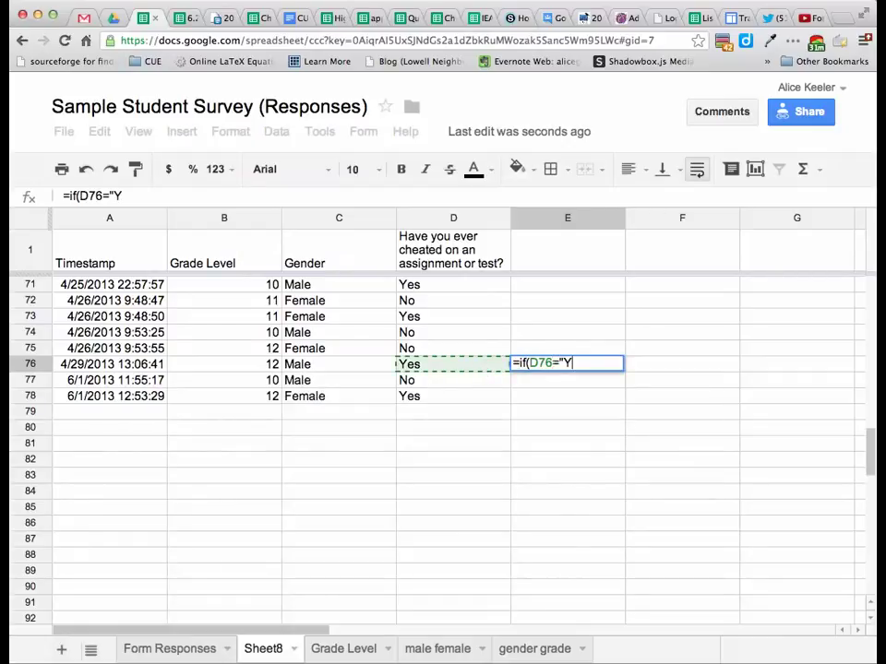
pyautogui.write('es","Detenti')
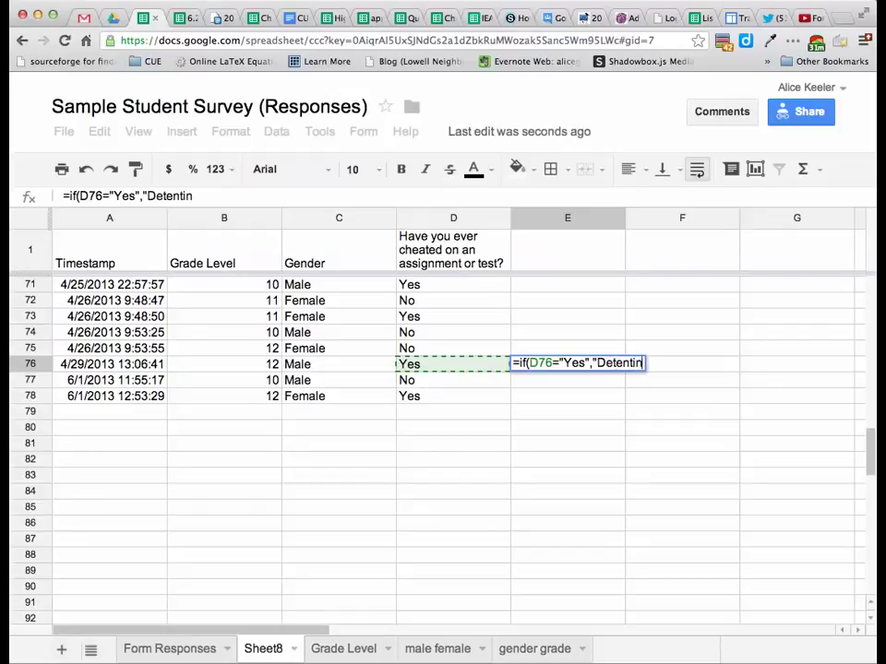
pyautogui.write('on","Good')
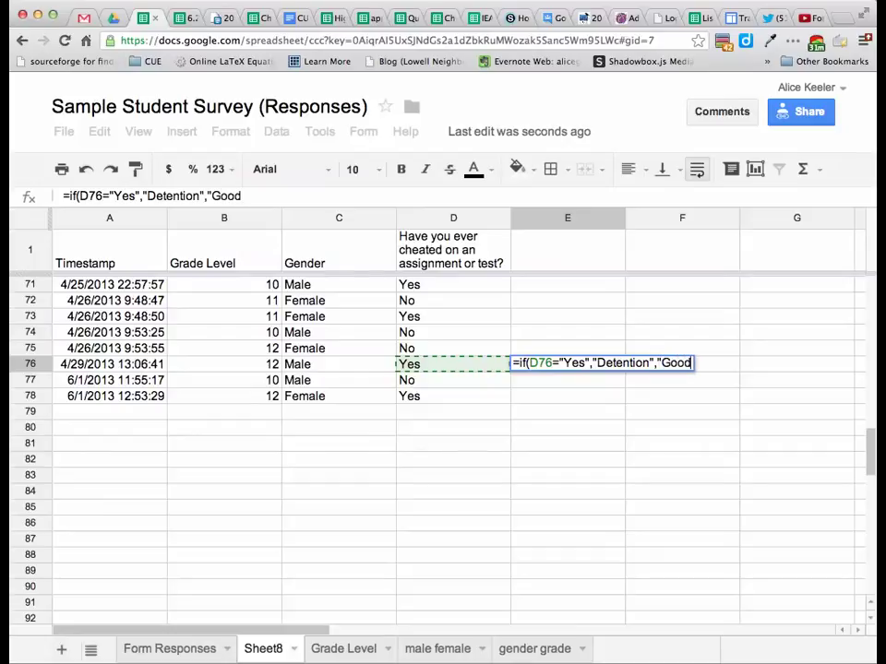
pyautogui.write(' person")')
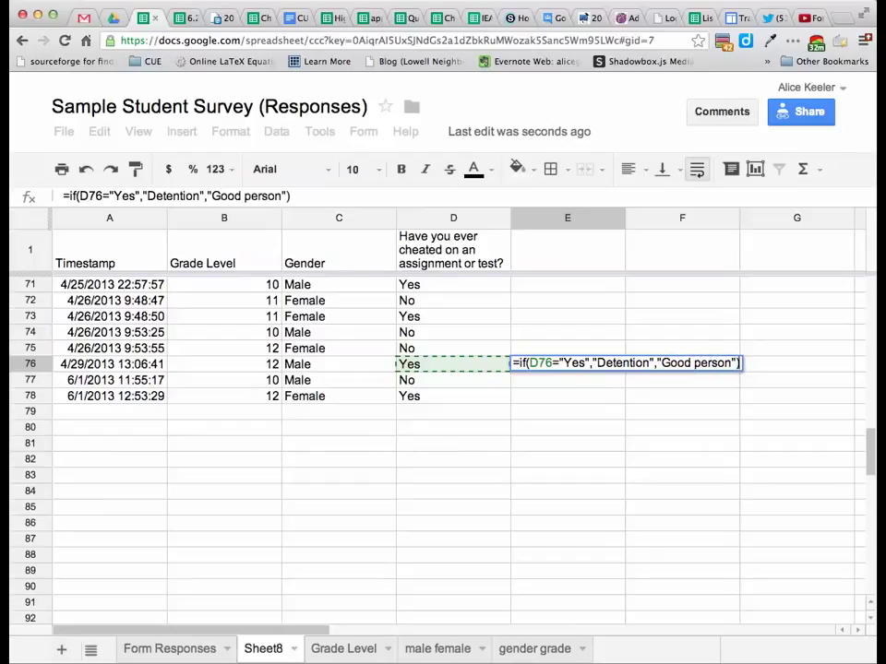
pyautogui.press('Return')
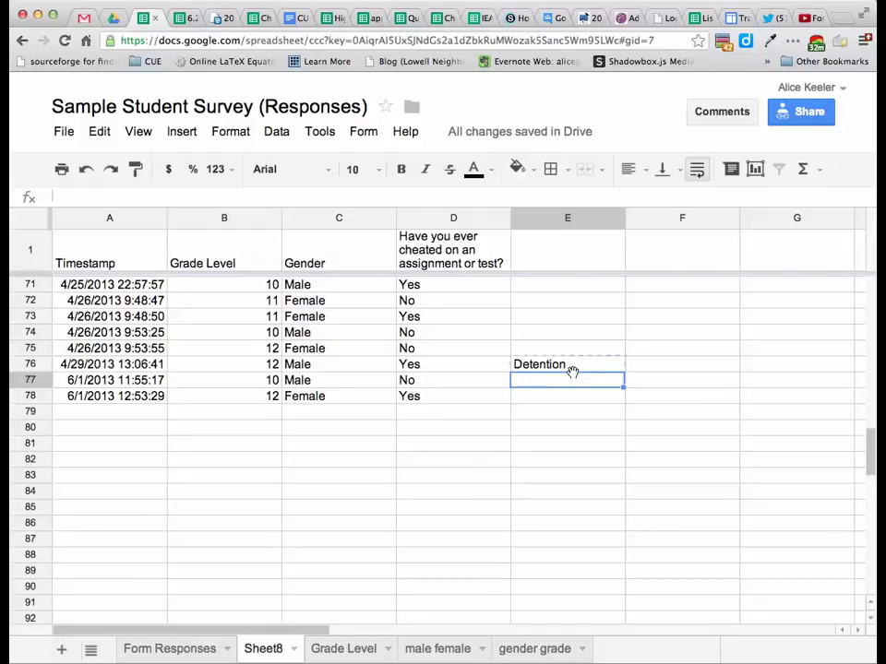
pyautogui.click(592, 369)
pyautogui.press('Delete')
pyautogui.hotkey('ctrl', 'z')
pyautogui.click(598, 383)
pyautogui.click(605, 370)
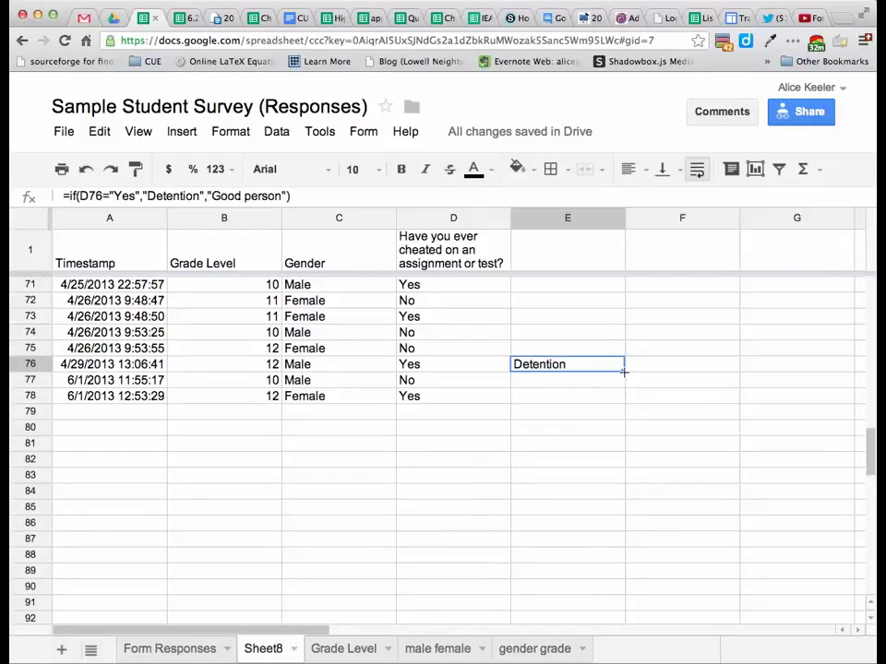
# Fill the E76 IF formula down to row 107 and up to row 57.
pyautogui.moveTo(623, 373); pyautogui.dragTo(609, 605)
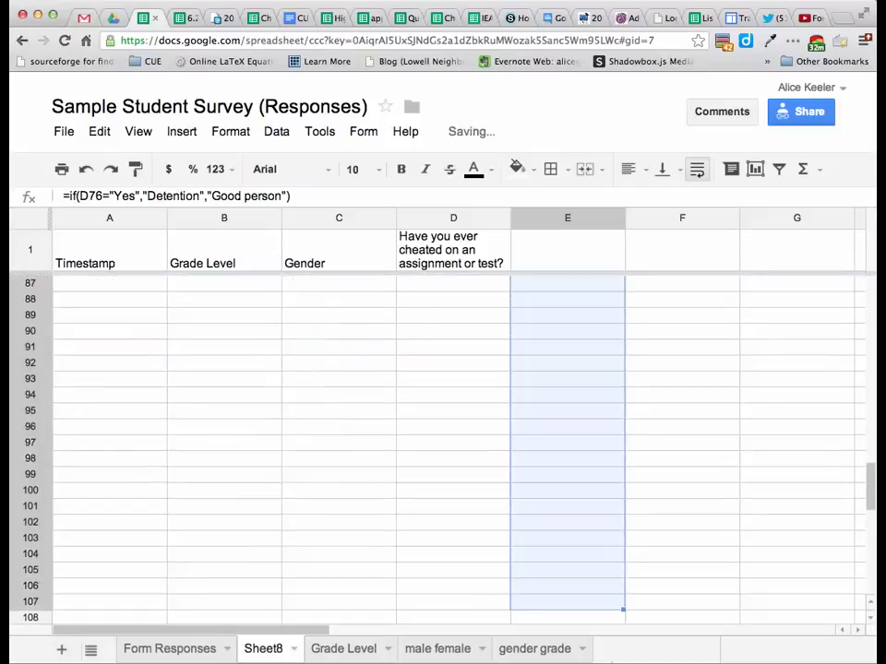
pyautogui.scroll(12, 622, 530)
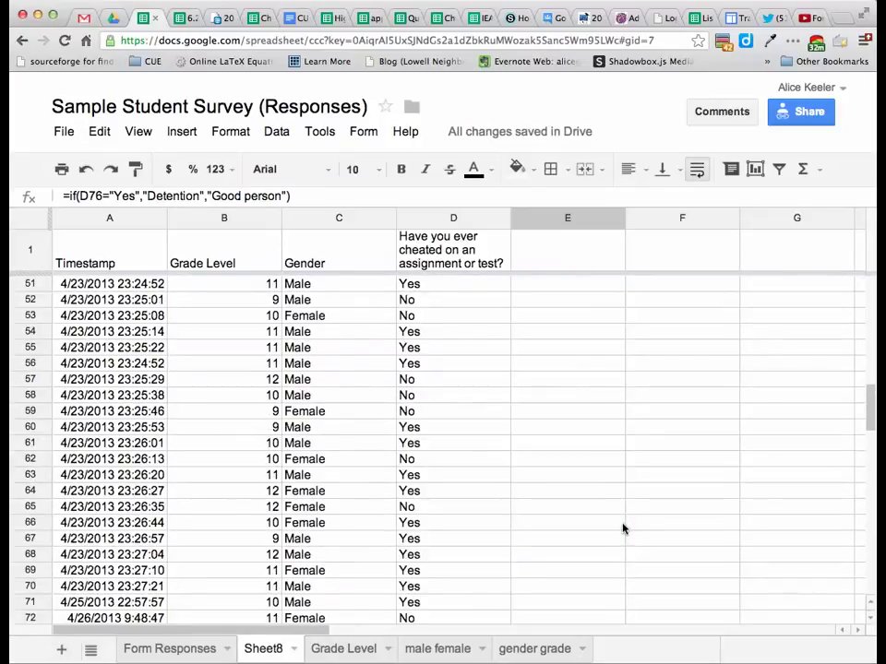
pyautogui.scroll(-2, 623, 529)
pyautogui.click(616, 588)
pyautogui.moveTo(624, 592); pyautogui.dragTo(617, 285)
pyautogui.scroll(-5, 649, 431)
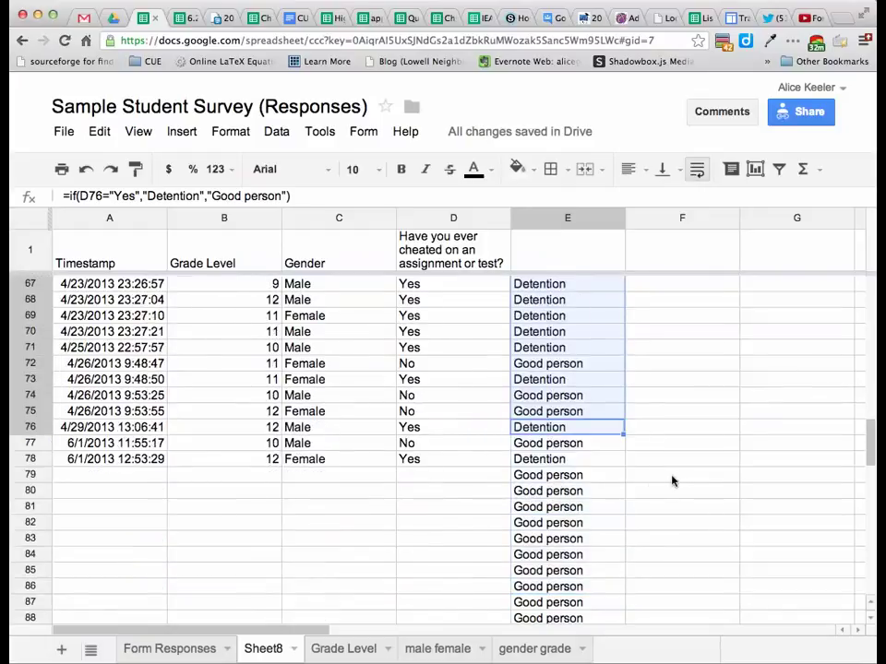
pyautogui.click(484, 478)
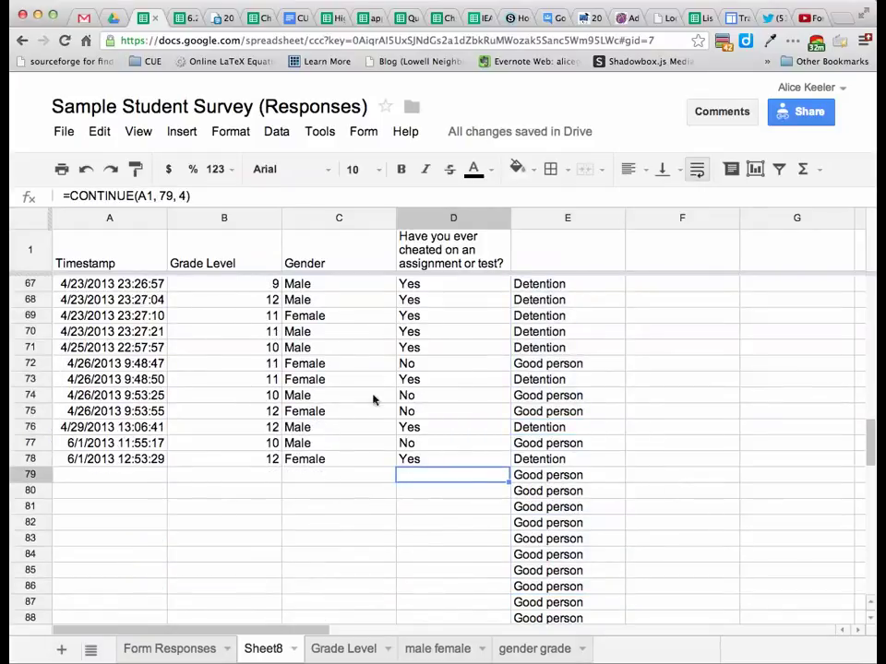
pyautogui.click(363, 137)
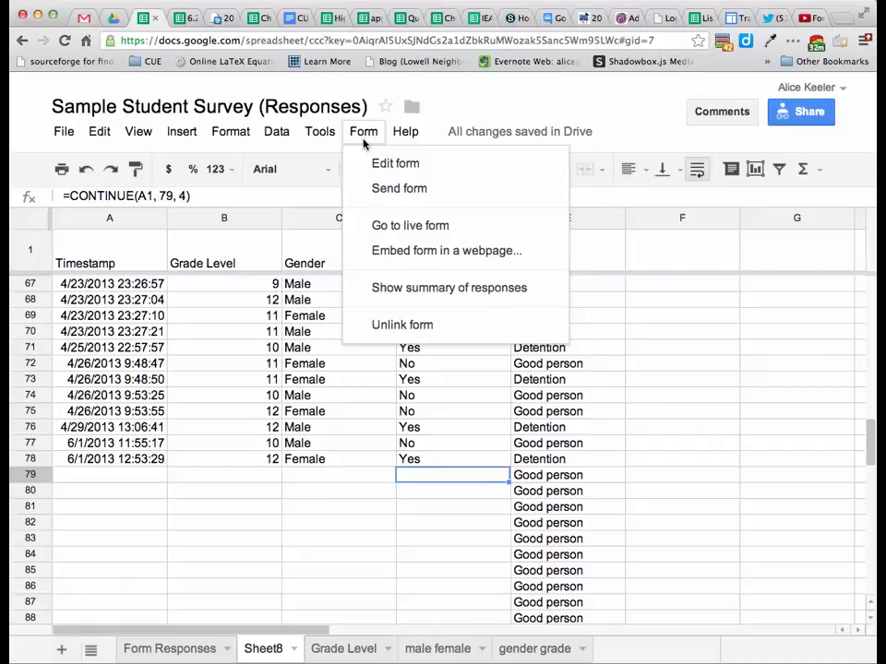
# Submit a live-form test response of grade 11, Male, Yes, and return to the spreadsheet.
pyautogui.click(370, 229)
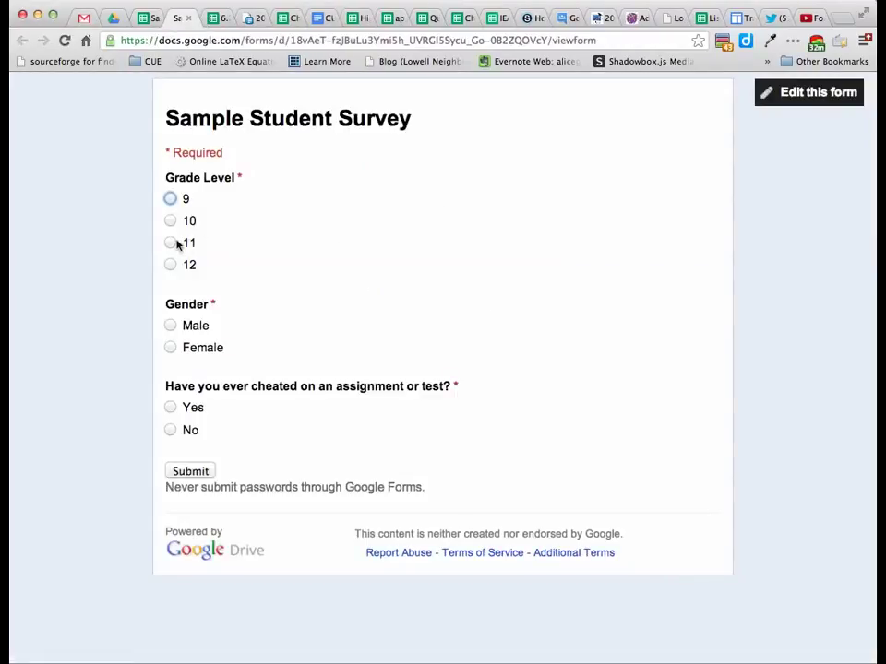
pyautogui.click(176, 243)
pyautogui.click(171, 325)
pyautogui.click(170, 407)
pyautogui.click(190, 471)
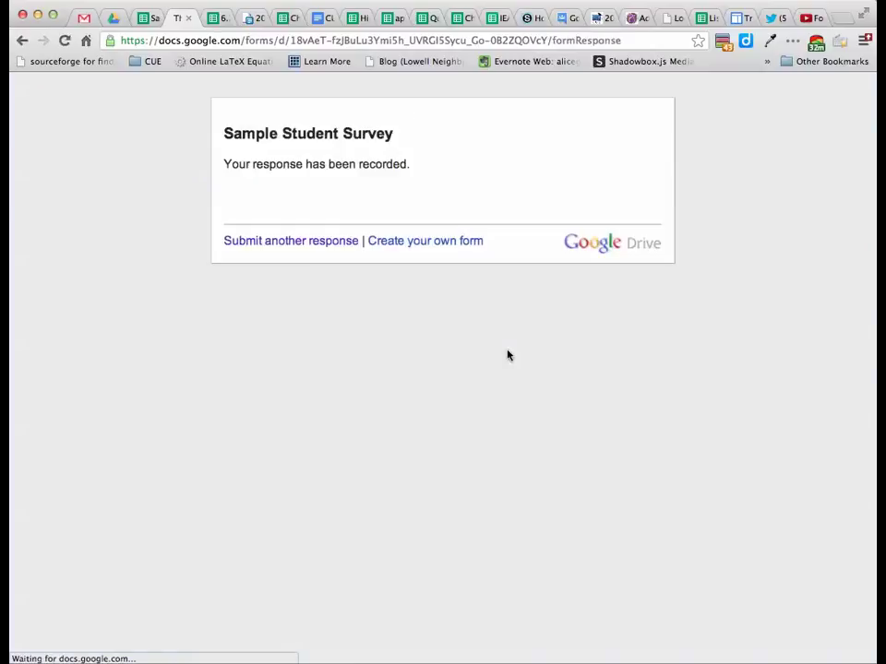
pyautogui.click(144, 16)
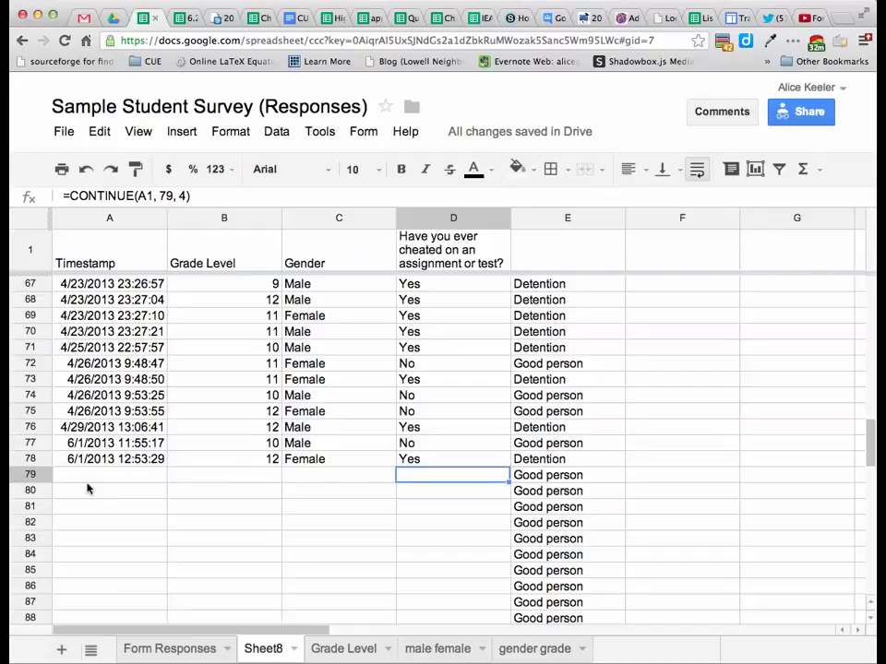
# Select the new grade 11, Male, Yes response at A79:D79 on Form Responses.
pyautogui.click(158, 650)
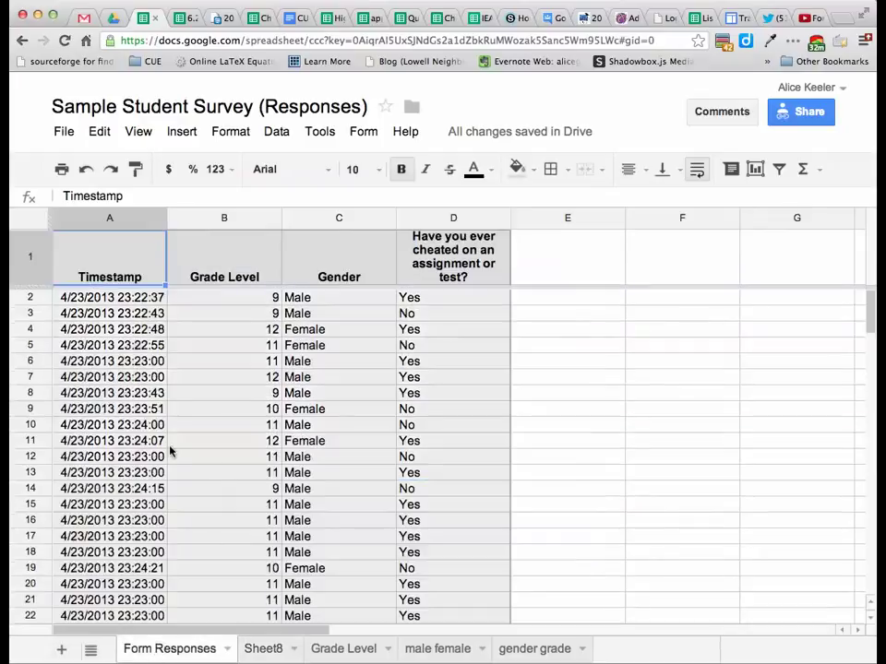
pyautogui.scroll(-20, 169, 451)
pyautogui.scroll(4, 170, 446)
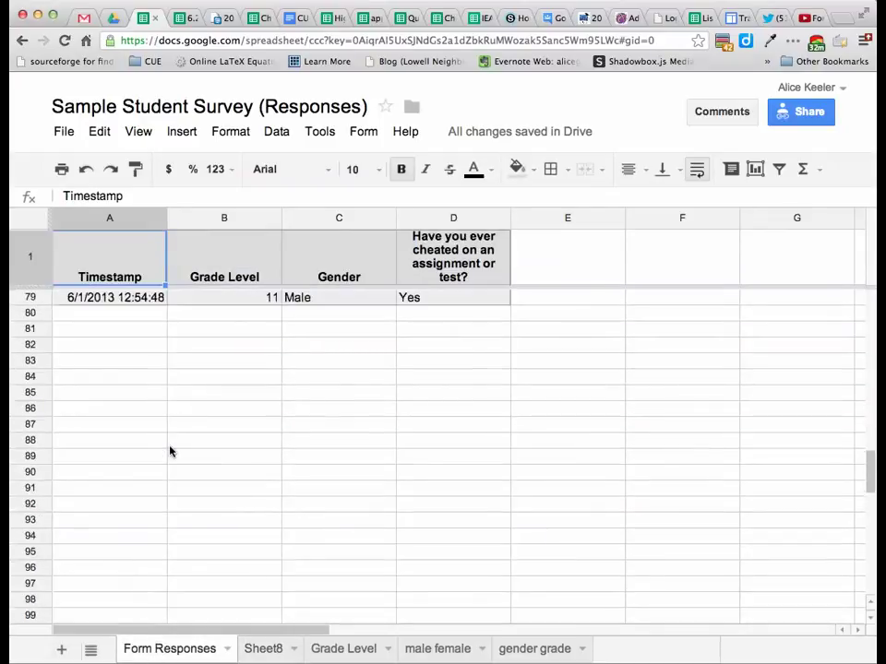
pyautogui.click(170, 446)
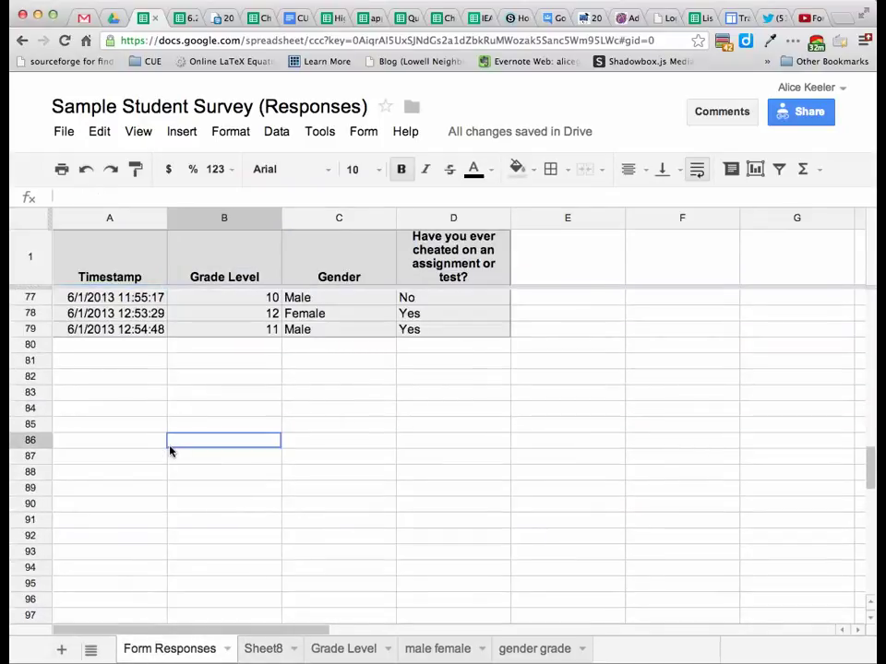
pyautogui.click(116, 332)
pyautogui.scroll(1, 214, 345)
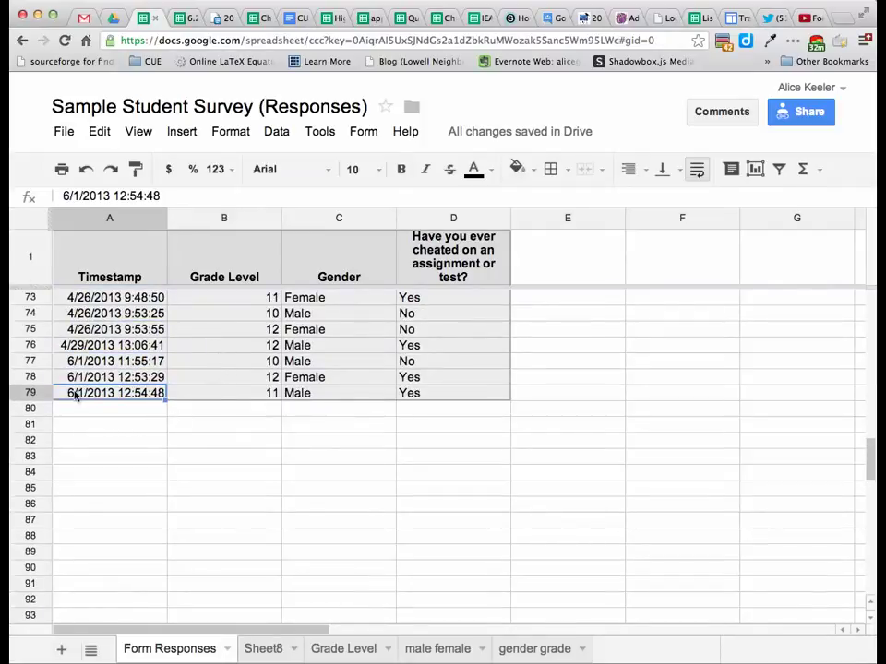
pyautogui.moveTo(75, 393); pyautogui.dragTo(385, 396)
pyautogui.moveTo(439, 399); pyautogui.dragTo(119, 396)
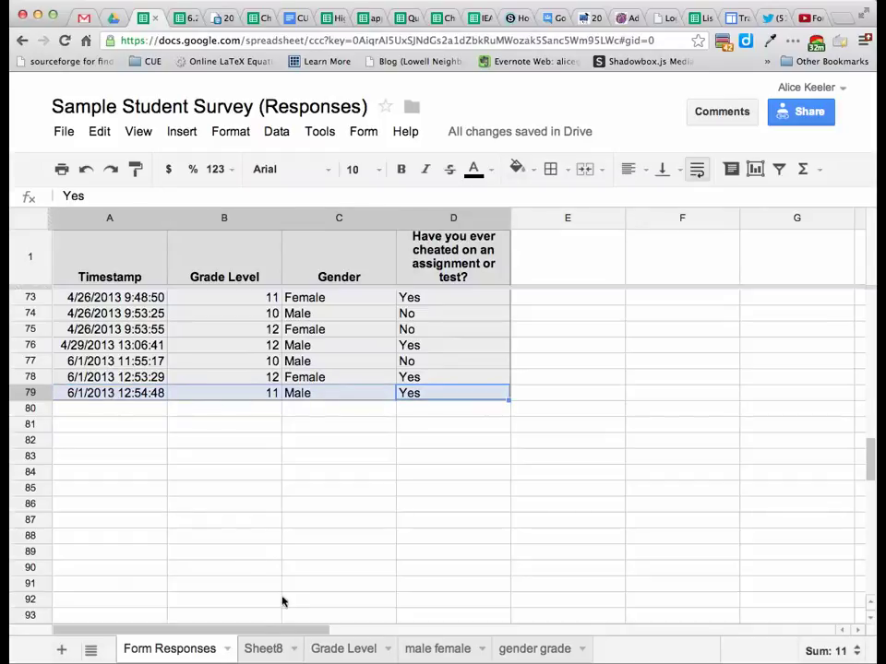
# On Sheet8, check that row 79 shows the new grade 11, Male, Yes response and E79's IF formula labels it Detention.
pyautogui.click(253, 649)
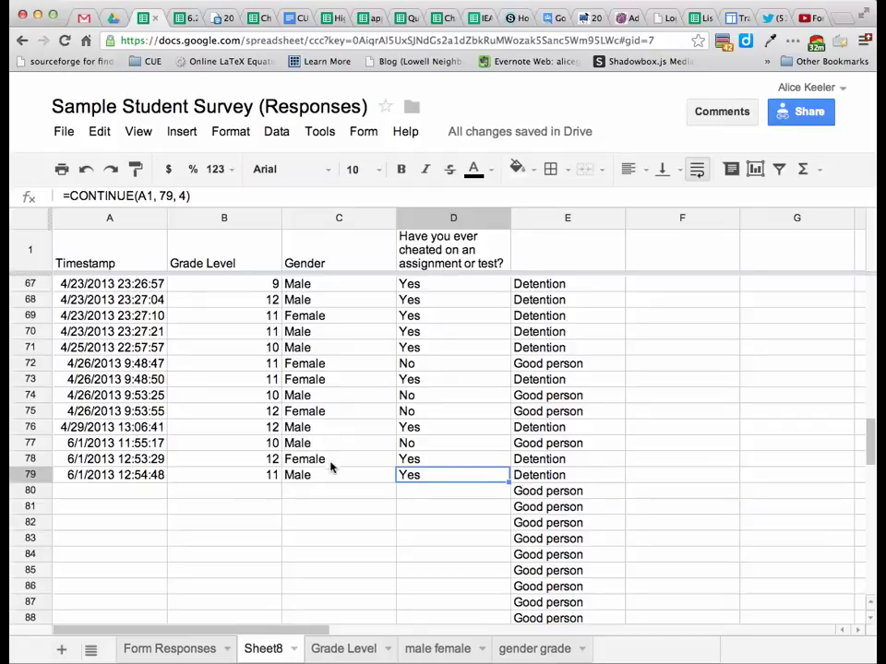
pyautogui.click(30, 474)
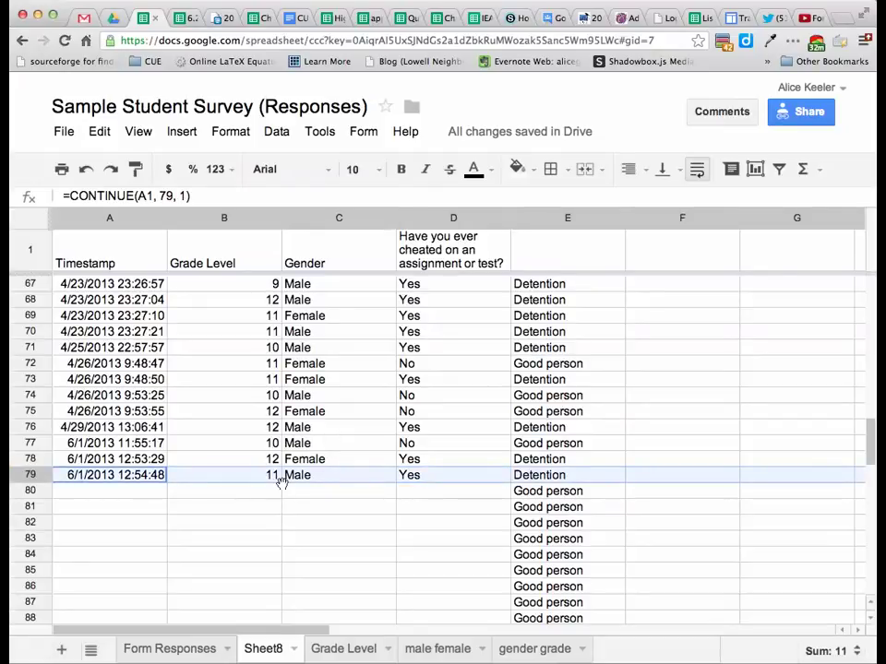
pyautogui.doubleClick(544, 476)
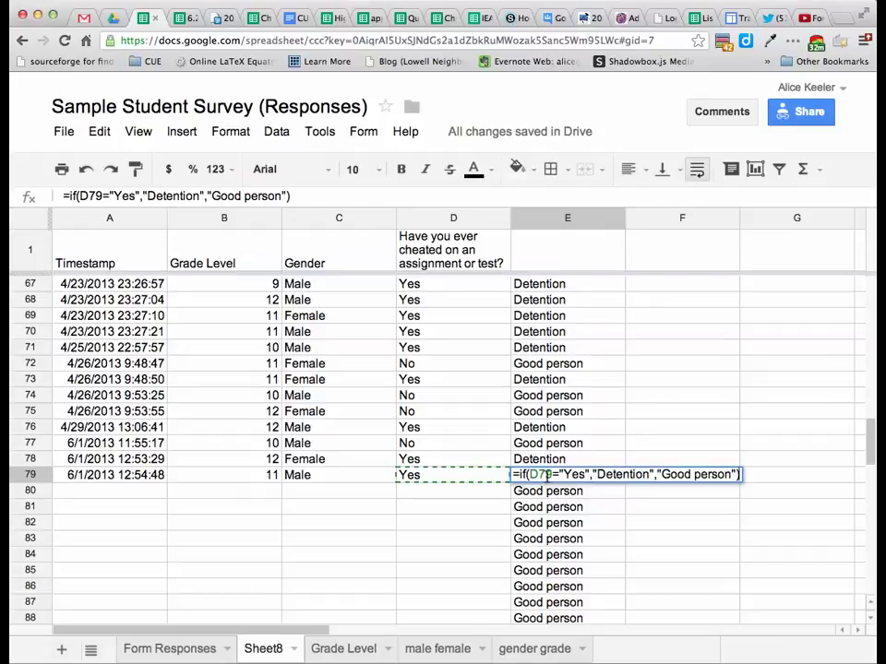
pyautogui.press('Return')
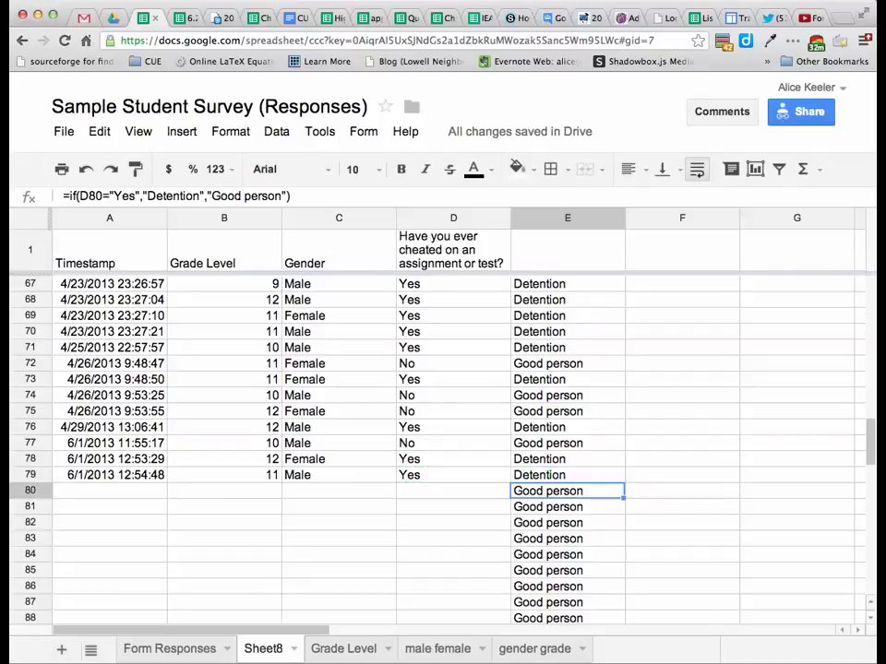